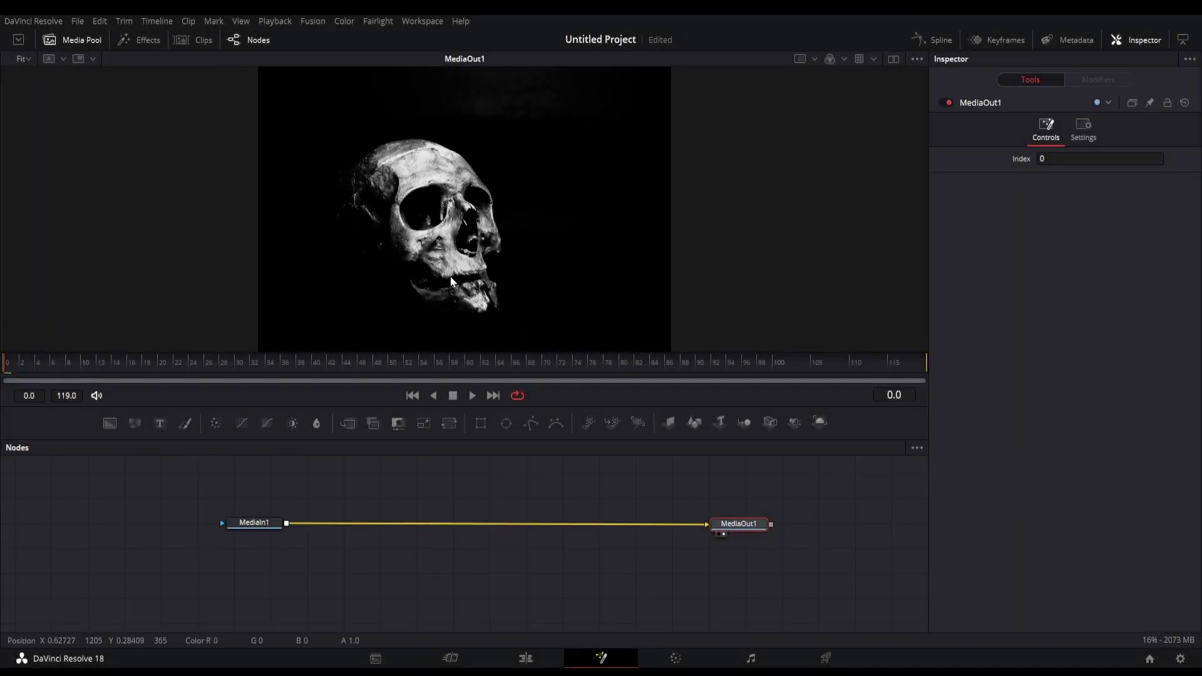
Step: Open the Fusion Reactor package manager
scroll(590, 236, "up", 1)
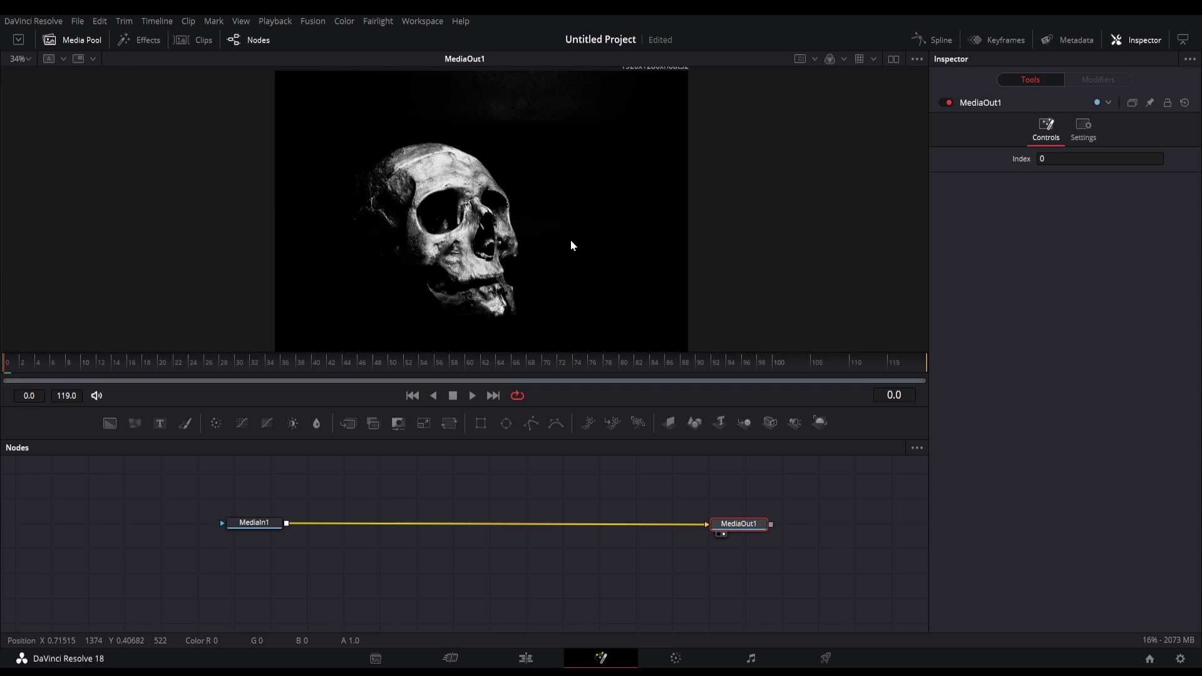
left_click(268, 532)
left_click(424, 21)
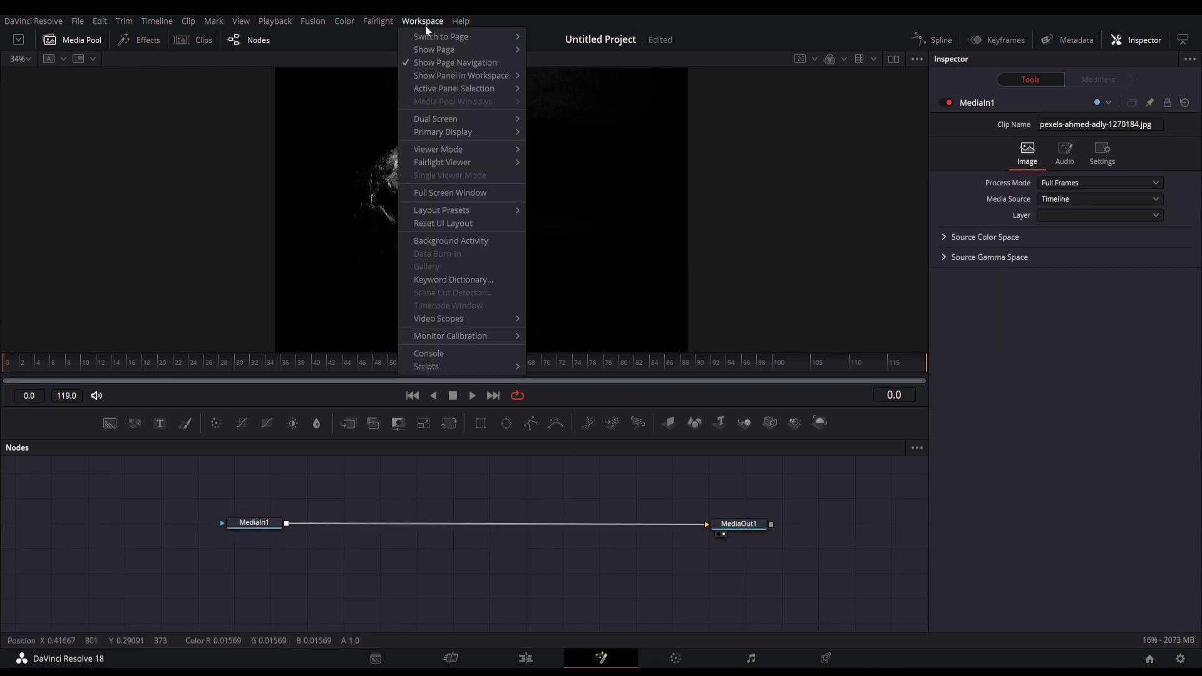
mouse_move(443, 367)
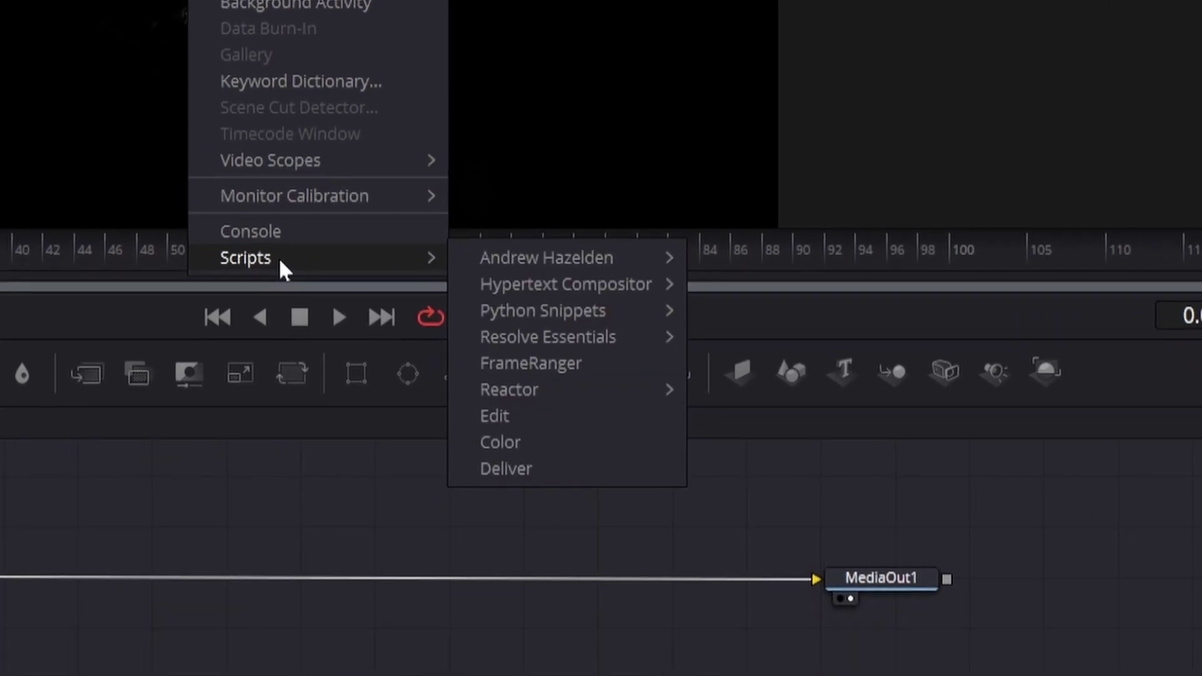
mouse_move(546, 391)
mouse_move(799, 383)
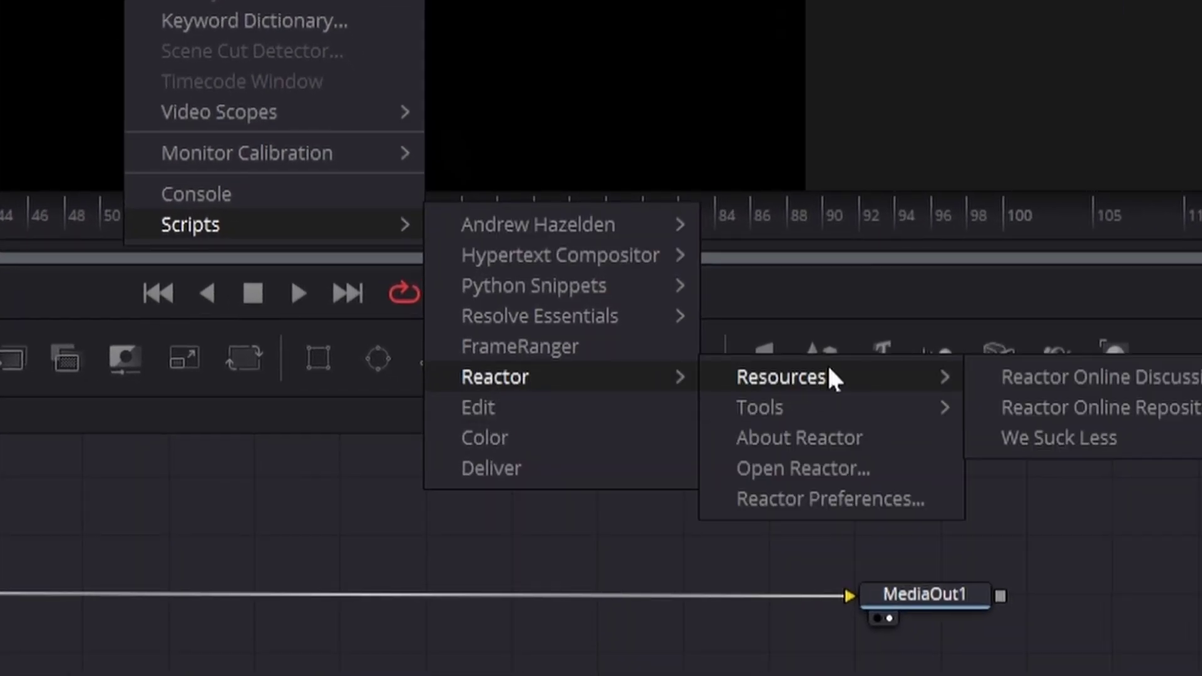
left_click(784, 459)
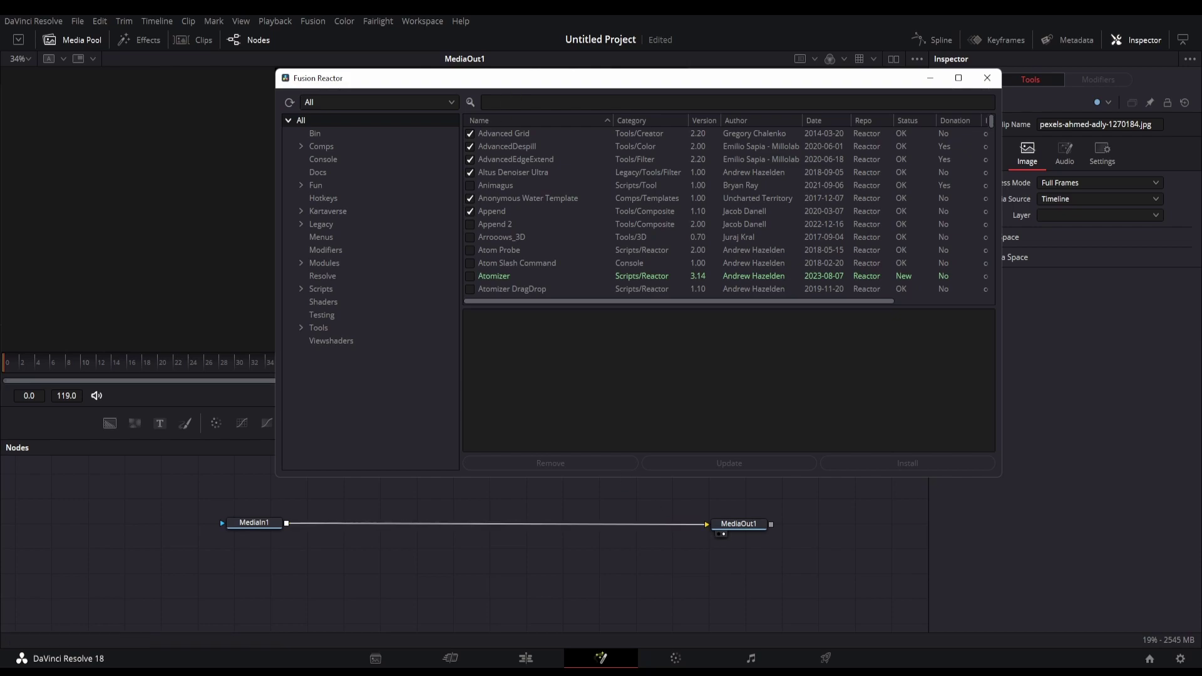
Step: Search the Reactor packages for "mt_glit" to find the MT_GlitchTools package
left_click(513, 102)
type("mt")
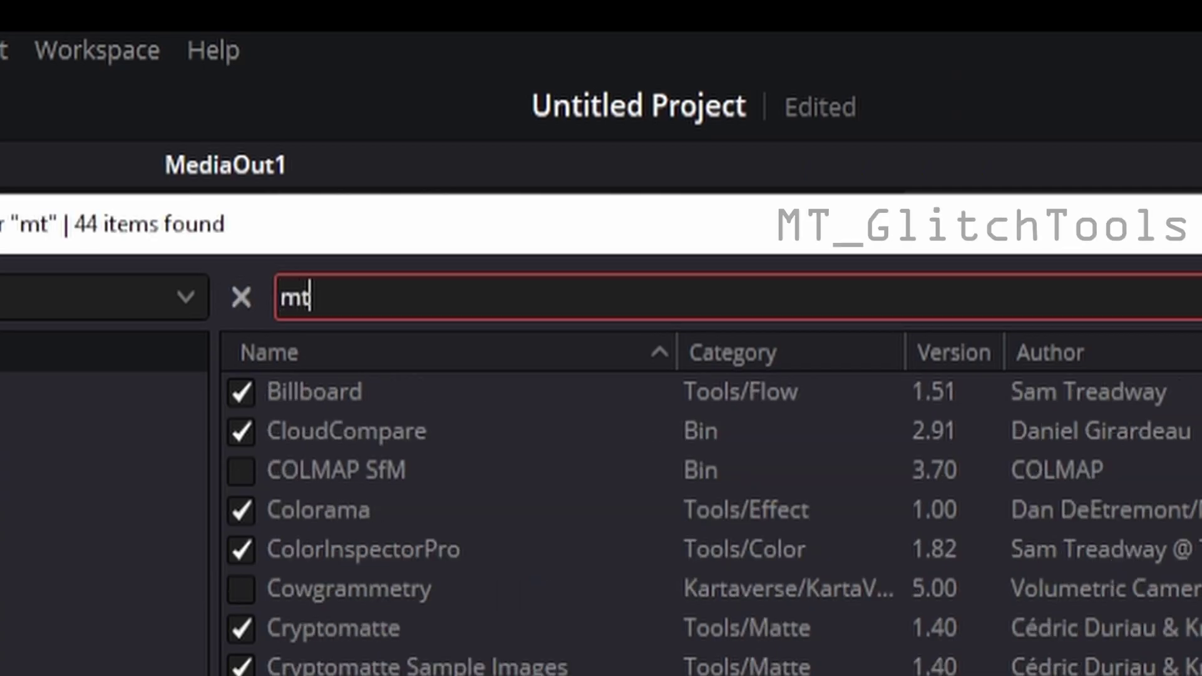
type("_glit")
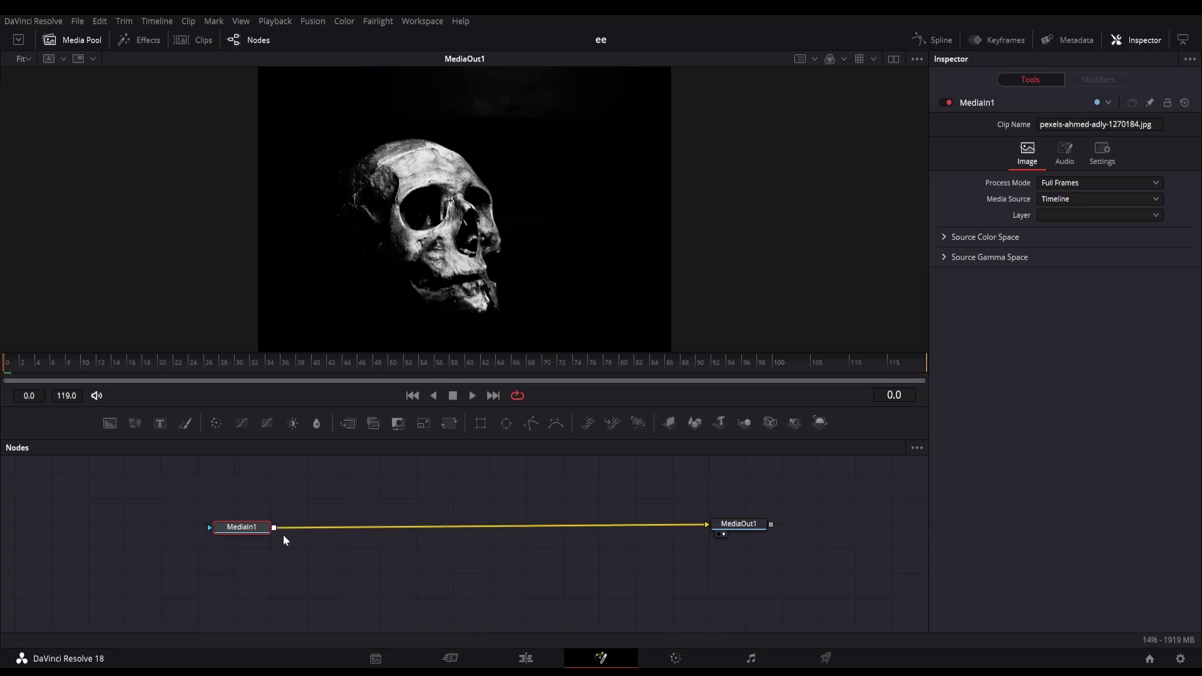
Step: Add an MT_Glitch_RFInterference node after MediaIn1 and position it between MediaIn1 and MediaOut1
key("shift+space")
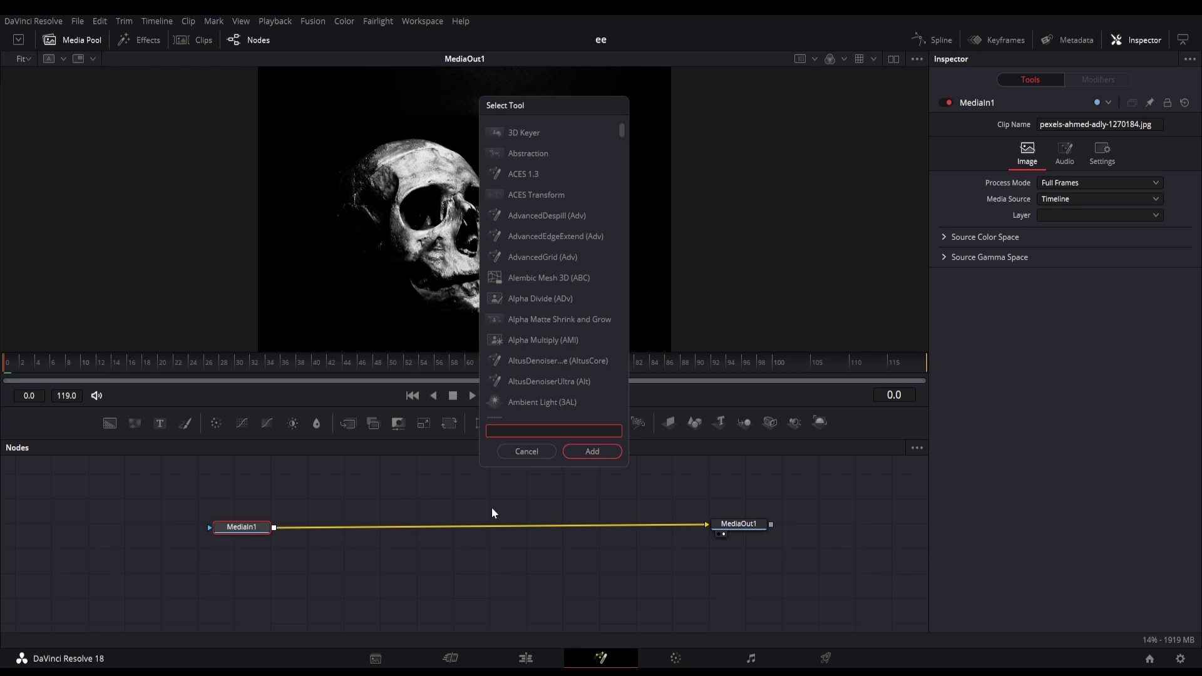
type("mt_glitc")
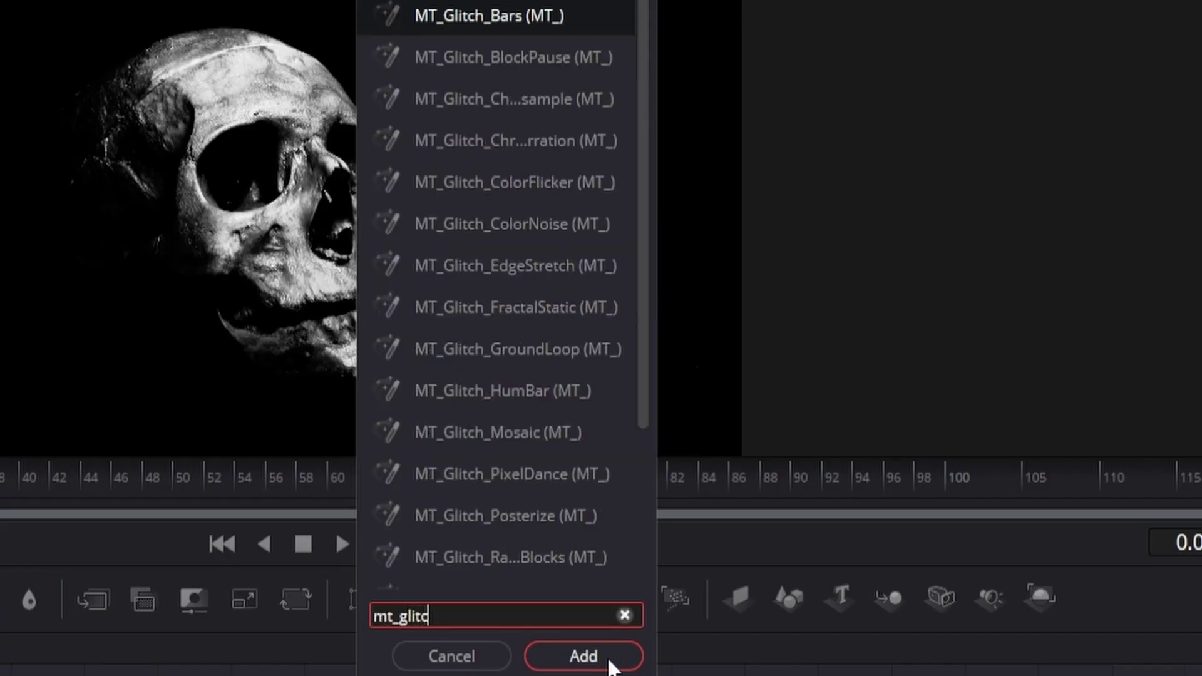
type("h_rf")
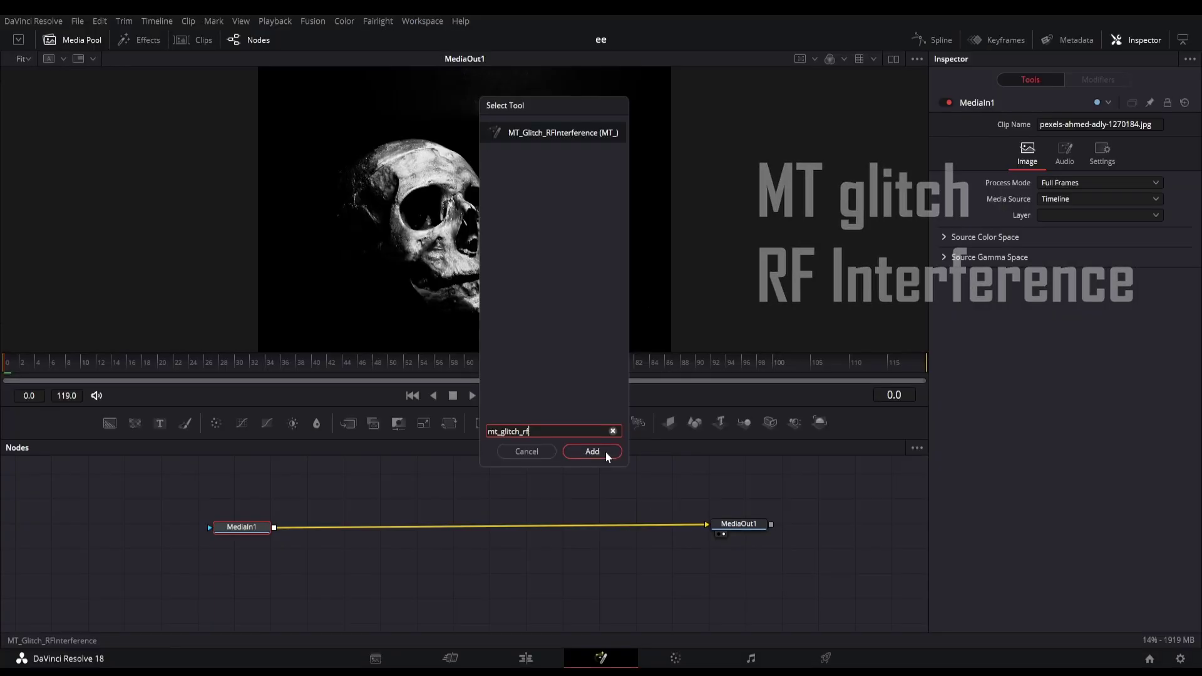
left_click(584, 656)
left_click_drag(315, 528, 348, 524)
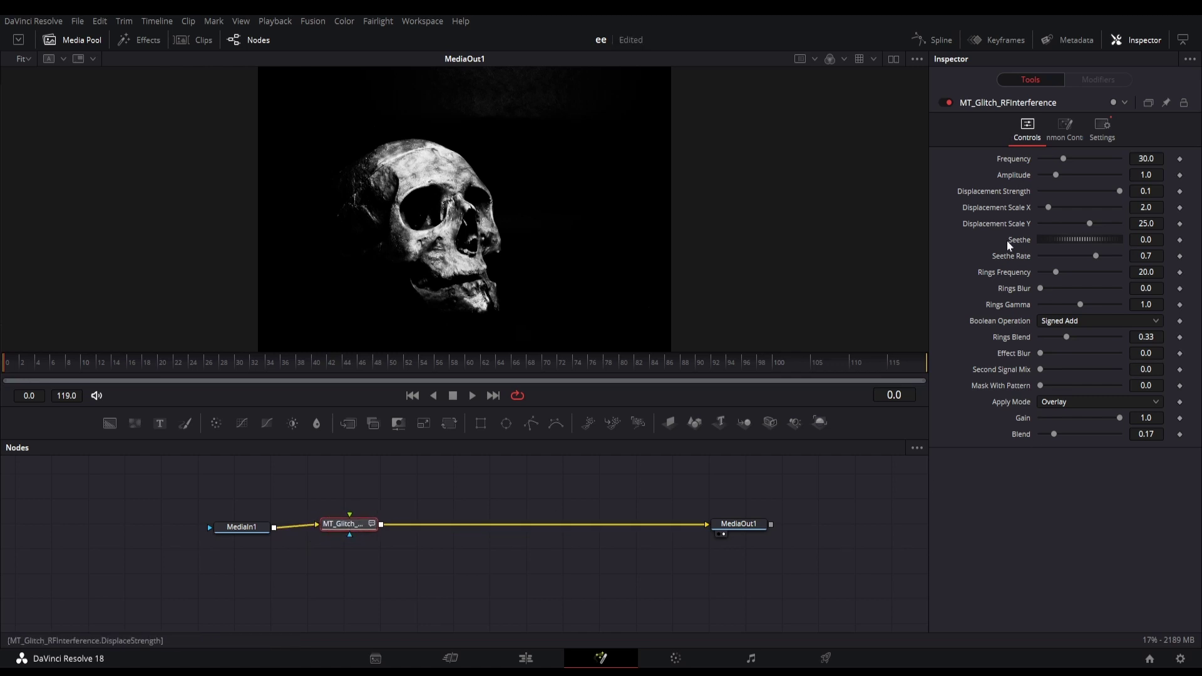
Step: Set the interference node's Apply Mode to Multiply and raise its Blend to 1.0
left_click(1076, 404)
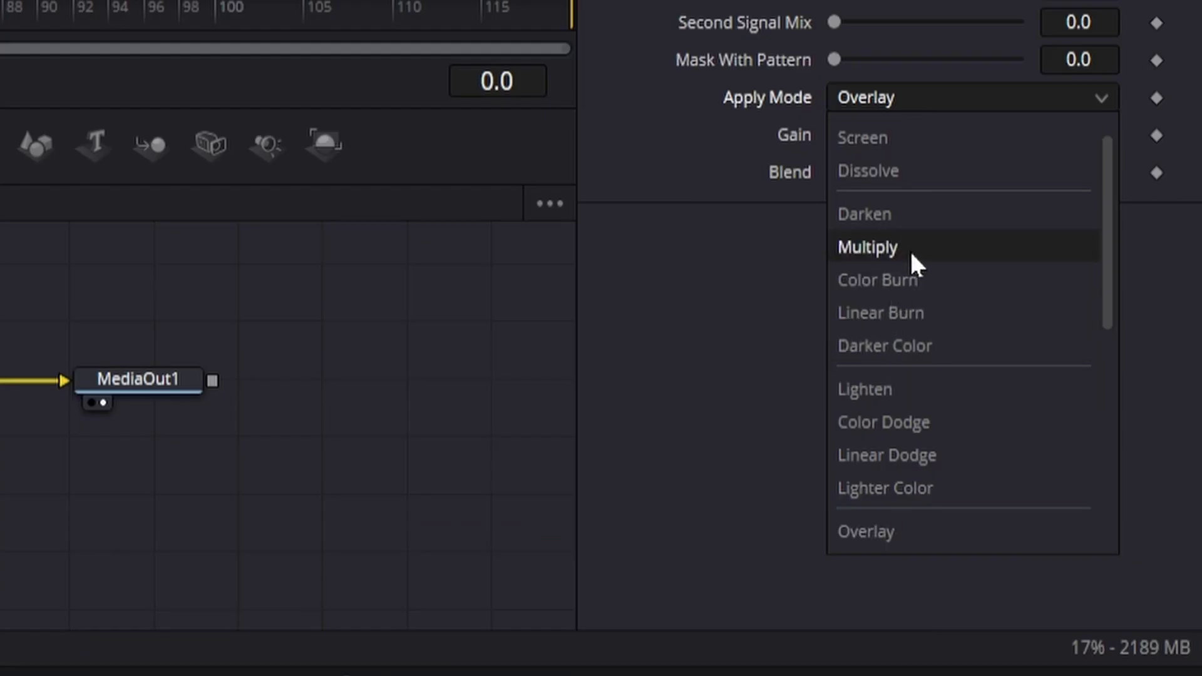
left_click(913, 261)
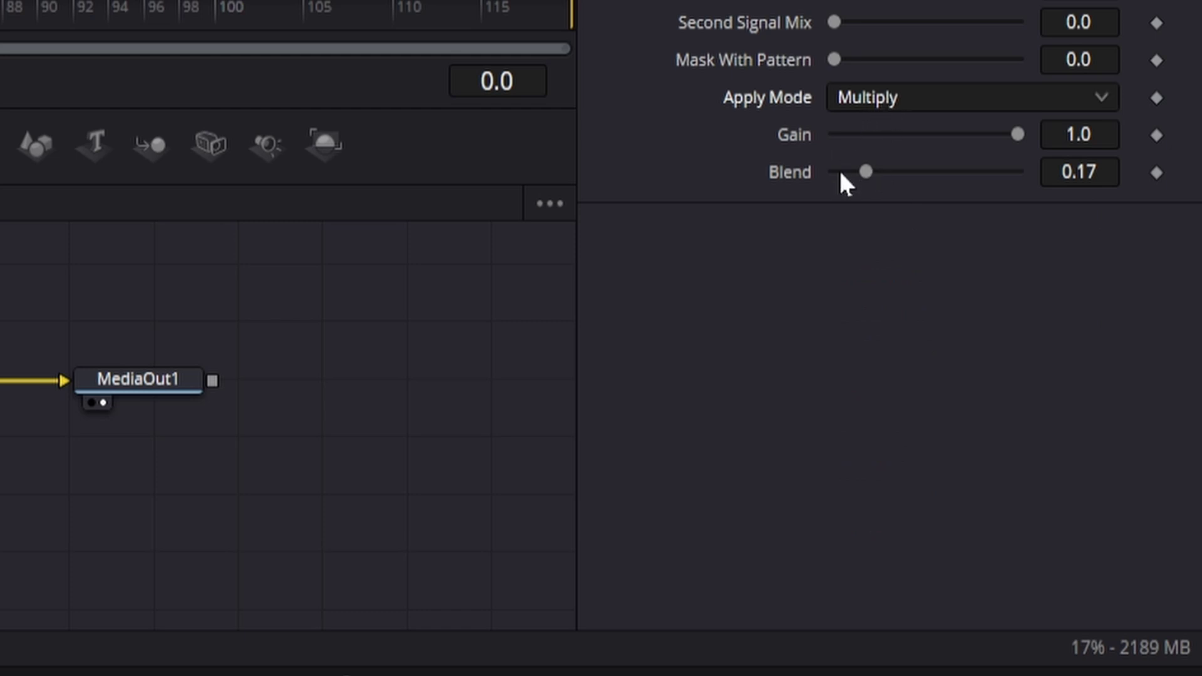
left_click_drag(875, 176, 1140, 178)
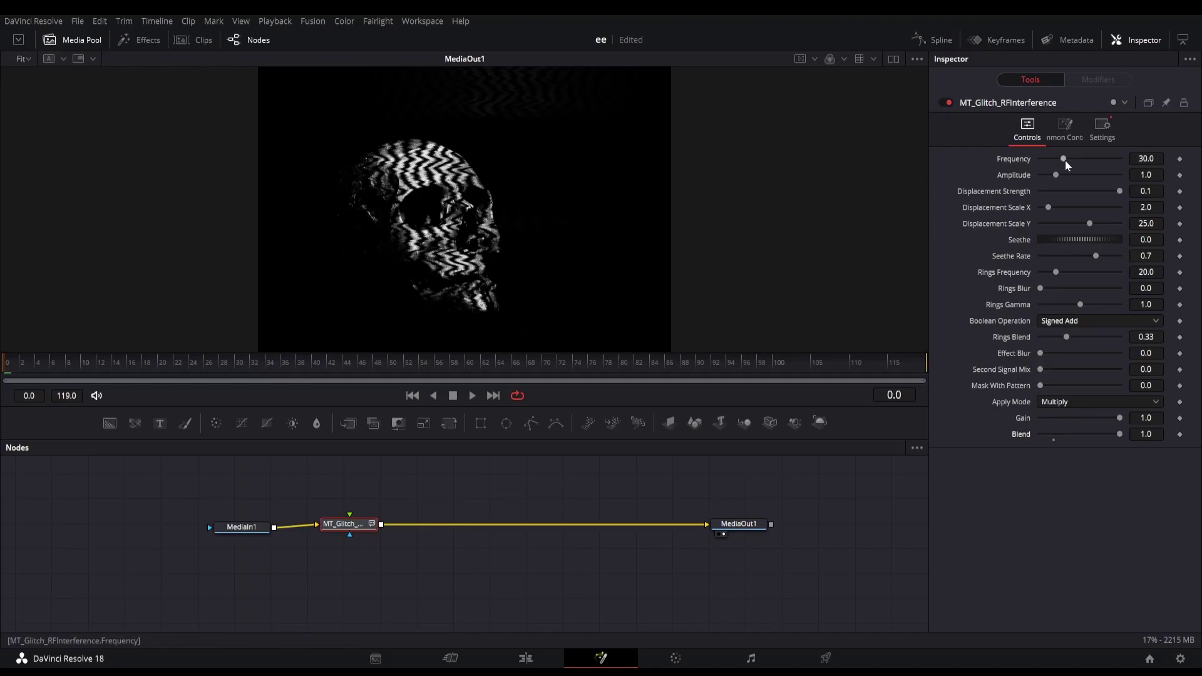
Step: Adjust the interference pattern to Frequency 55.57, Amplitude 0.512, Displacement Scale Y 16.06 and Seethe 0.138
left_click_drag(1064, 160, 1049, 186)
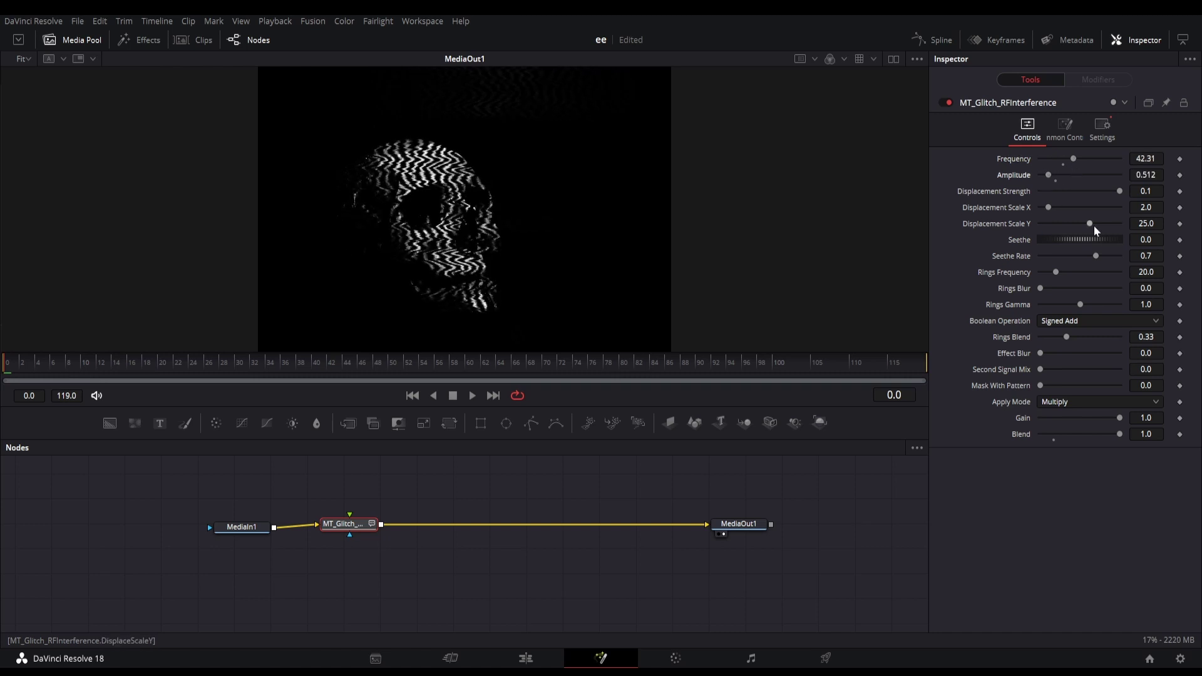
left_click_drag(1092, 225, 1104, 272)
double_click(1019, 258)
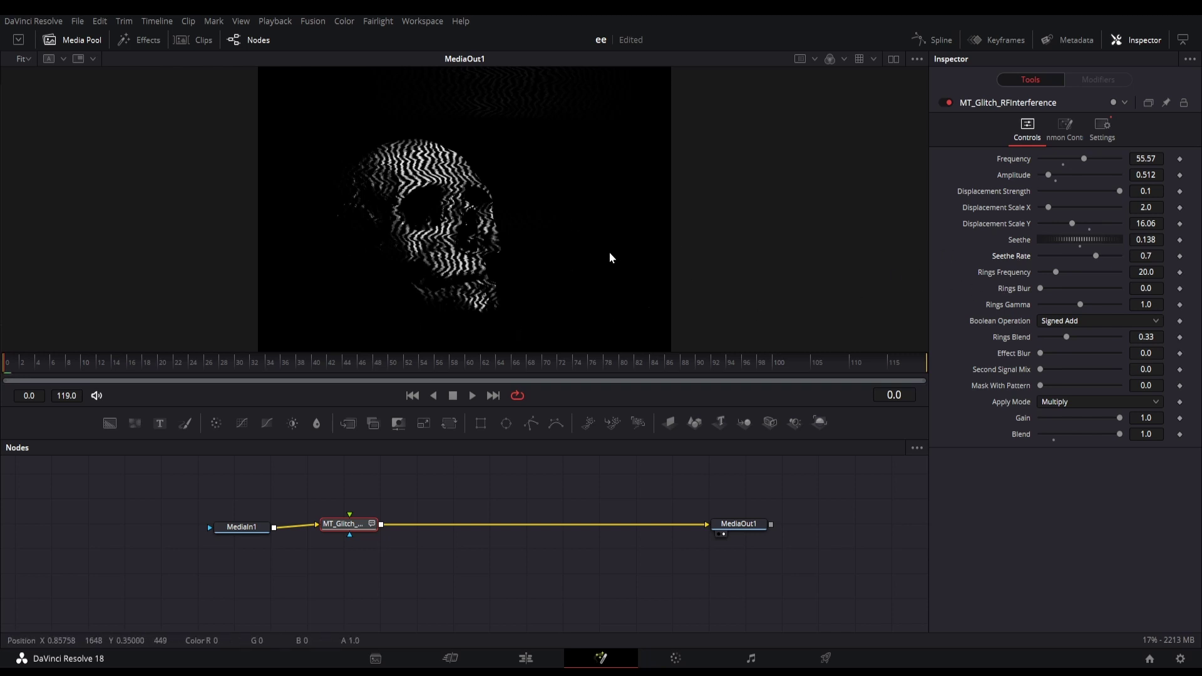
scroll(471, 272, "up", 4)
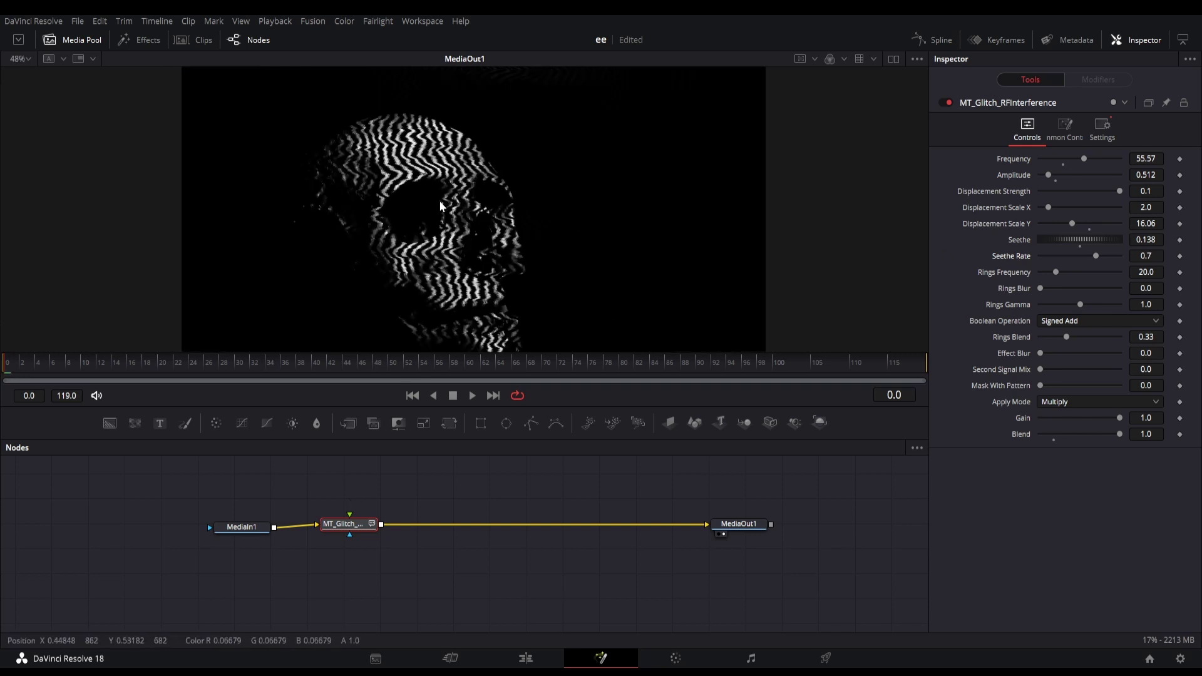
scroll(526, 201, "down", 4)
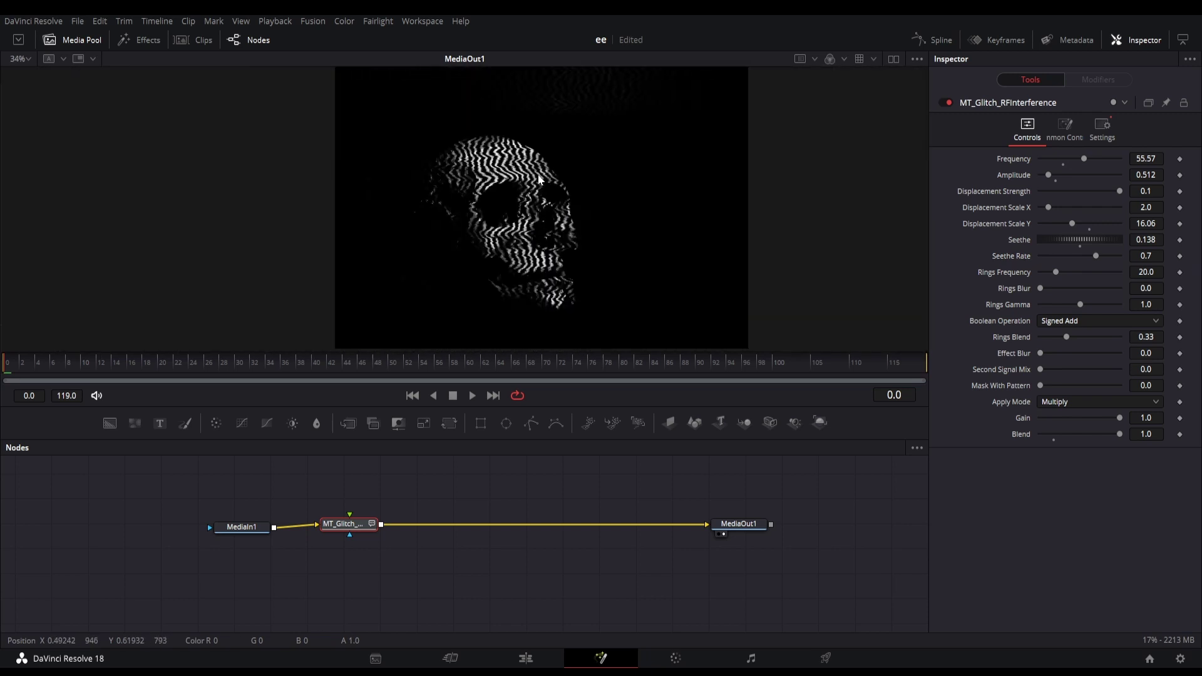
Step: Add an XGlow node after the MT_Glitch_RFInterference node, space it out, and set its Gain to 0.597
key("shift+space")
type("mt_glitch_rf")
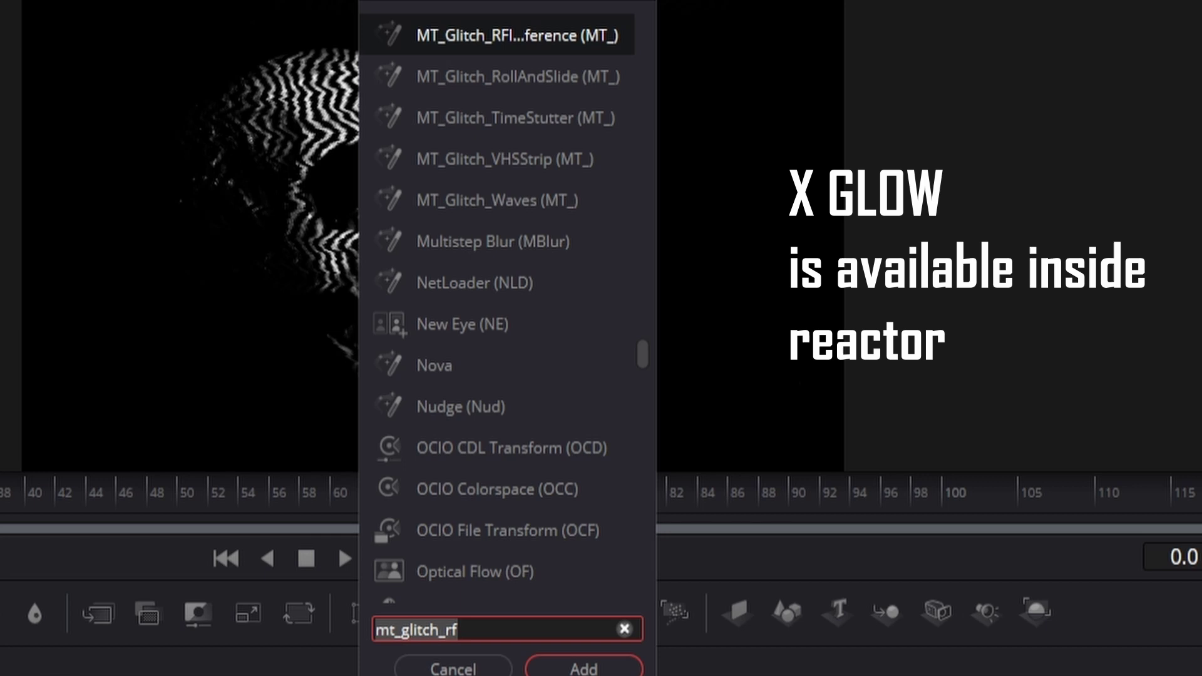
key("ctrl+a")
type("xl")
key("BackSpace")
type("gl")
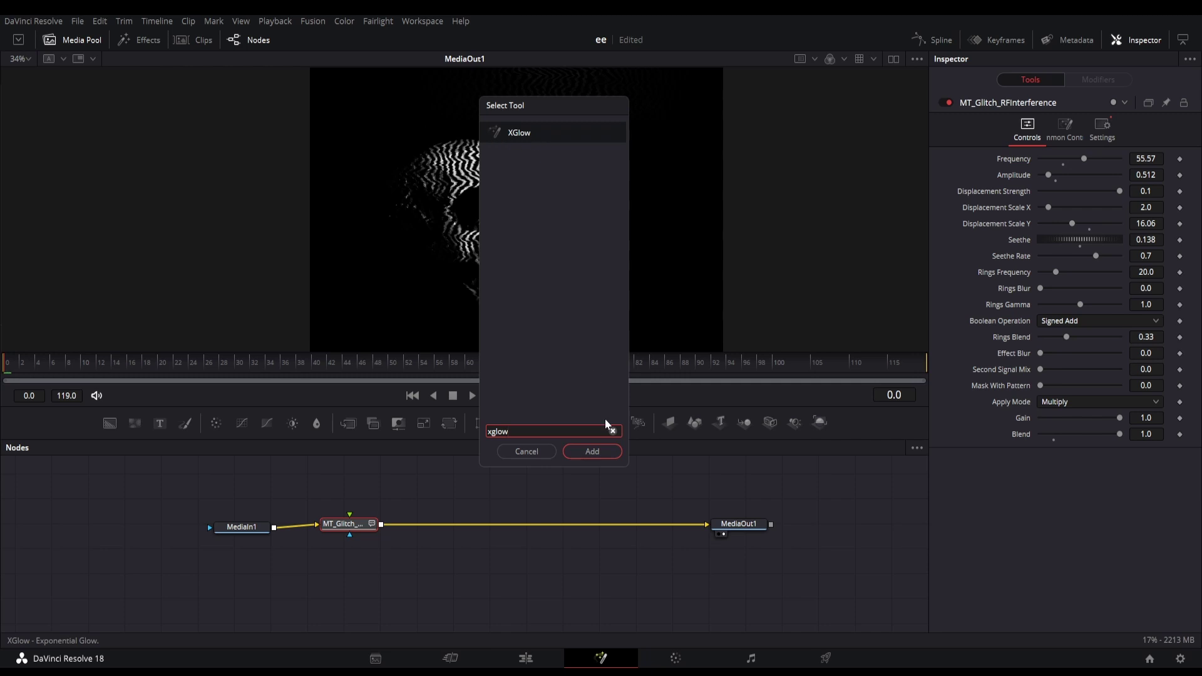
left_click(592, 451)
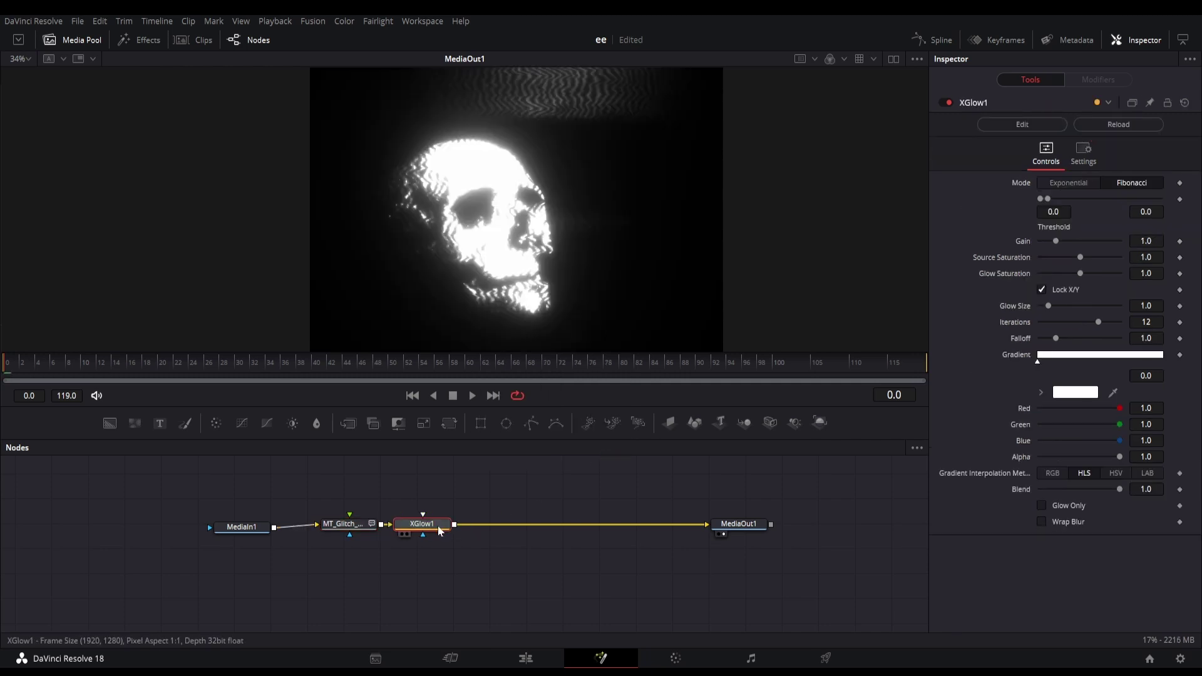
left_click_drag(451, 530, 474, 532)
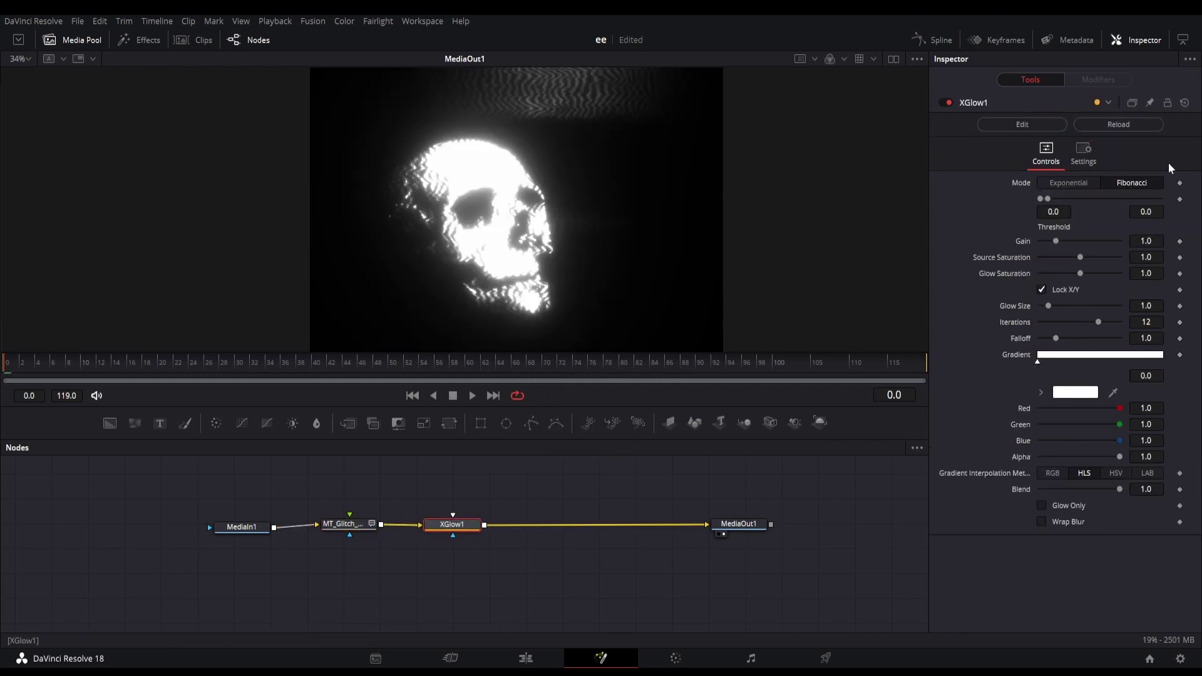
left_click_drag(1053, 243, 1047, 243)
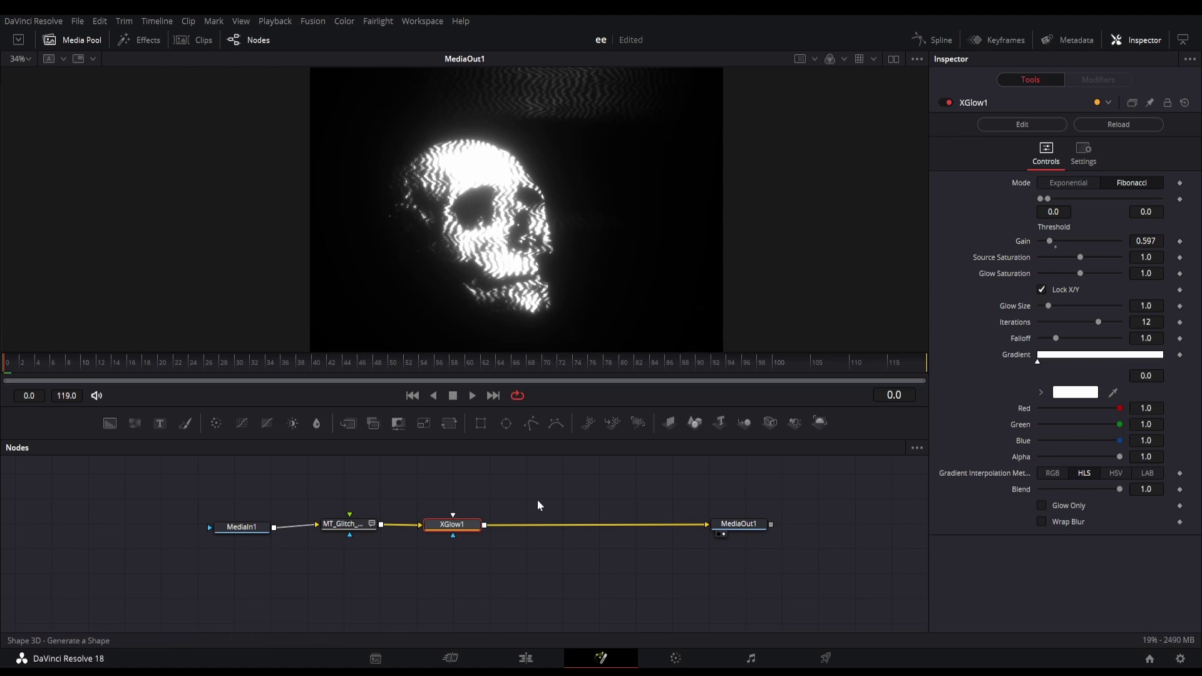
Step: Lower the interference node's Amplitude to 0.146 and the XGlow node's Gain to 0.554
left_click(343, 524)
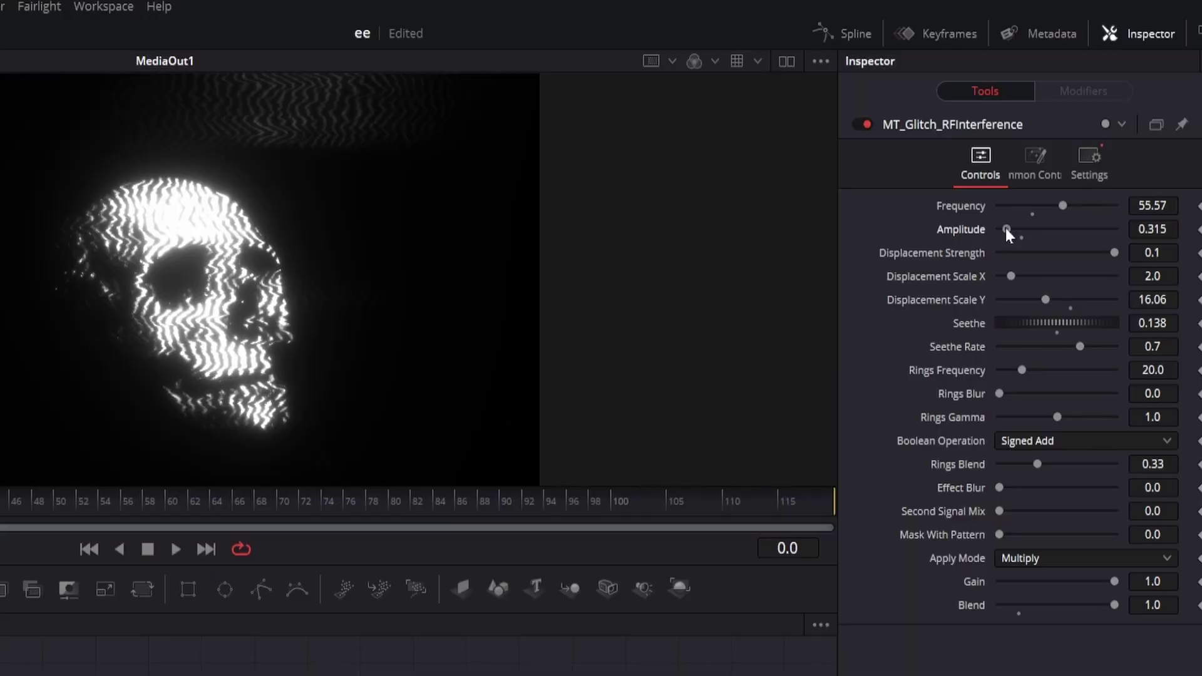
left_click_drag(1045, 175, 1041, 174)
left_click_drag(1001, 228, 1001, 228)
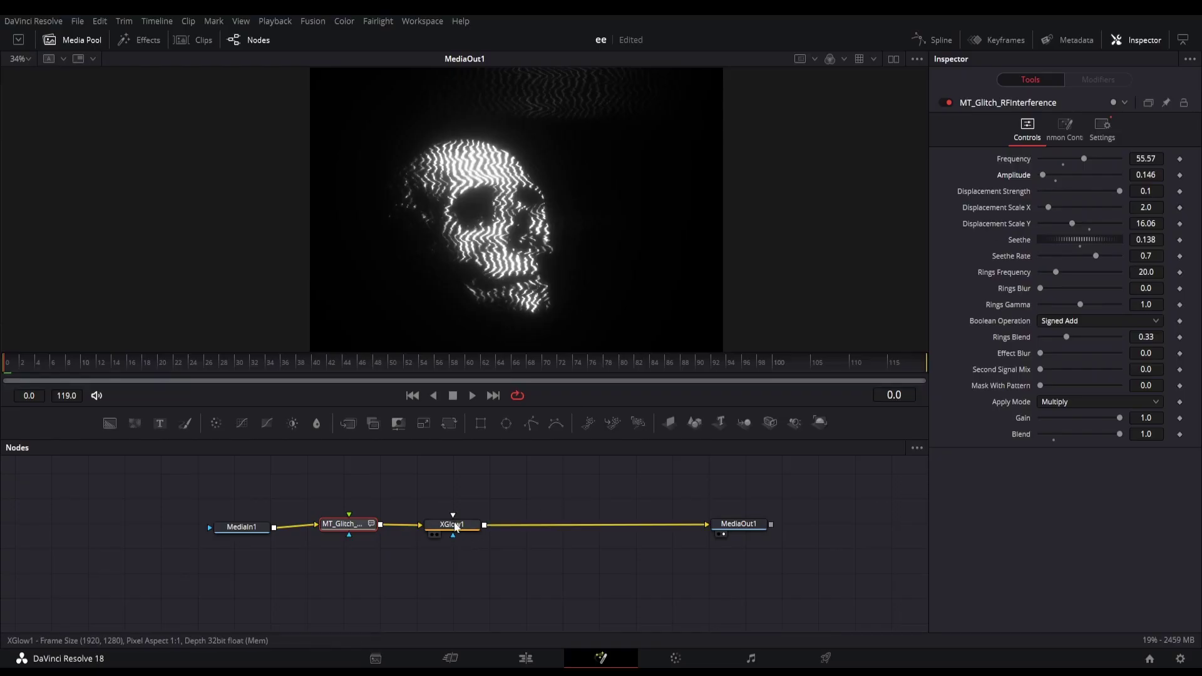
left_click(484, 529)
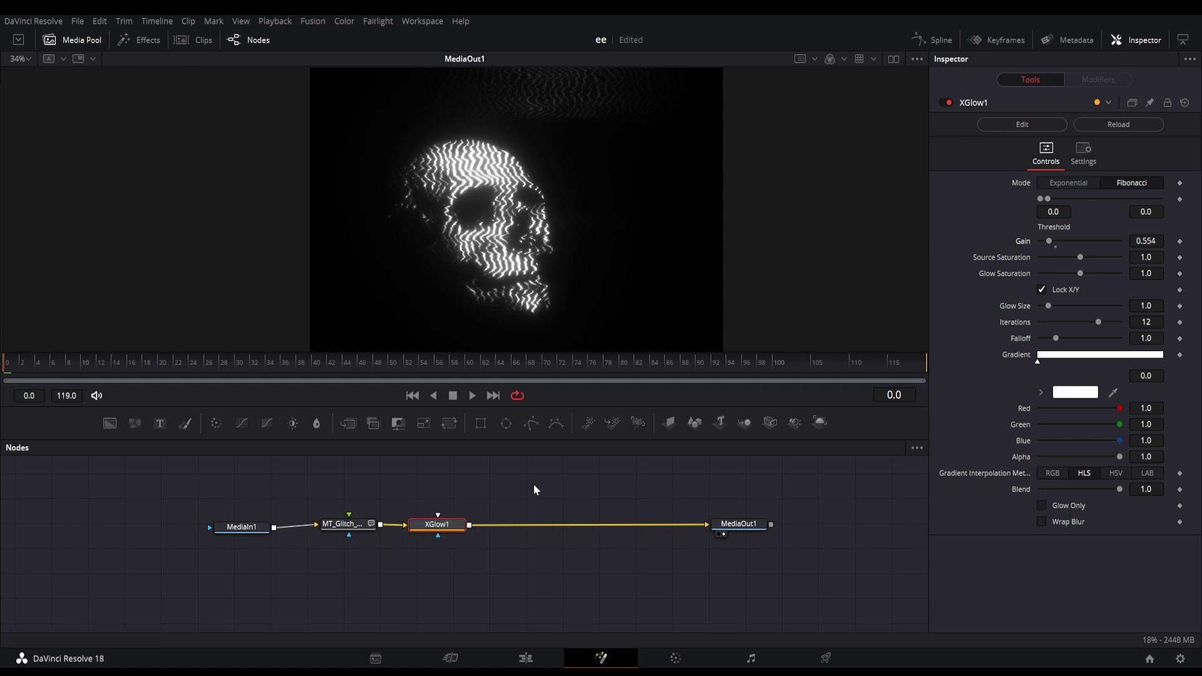
Step: Add a Color Corrector node after the XGlow node
key("shift+space")
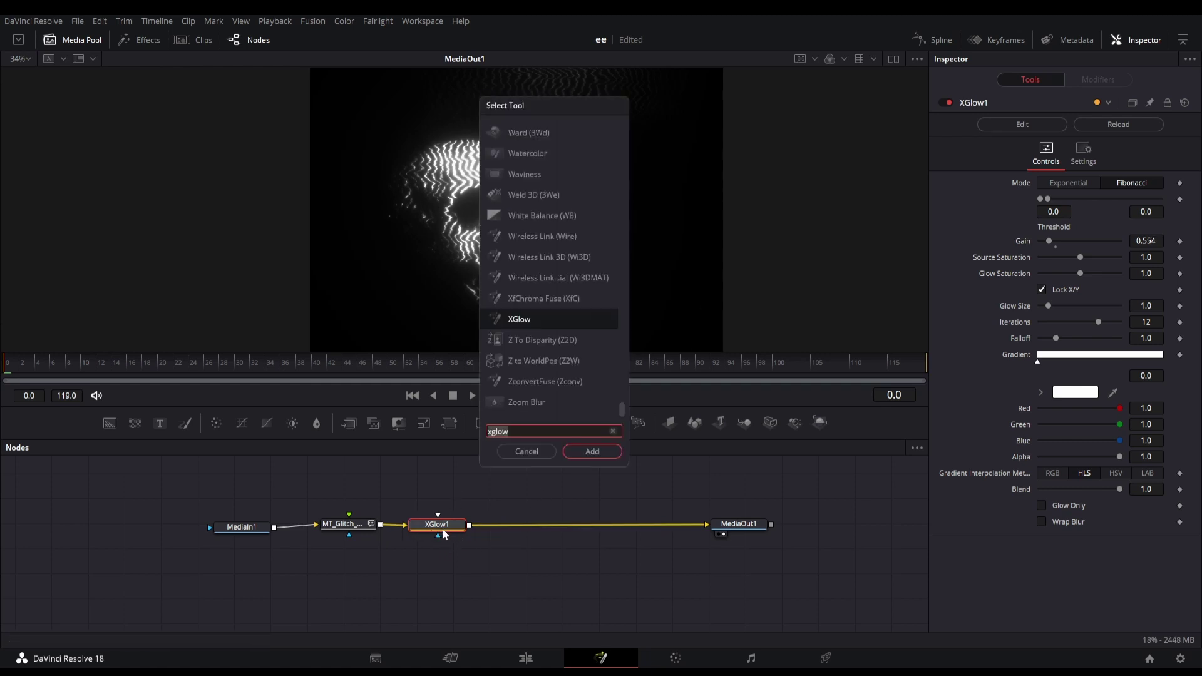
type("color")
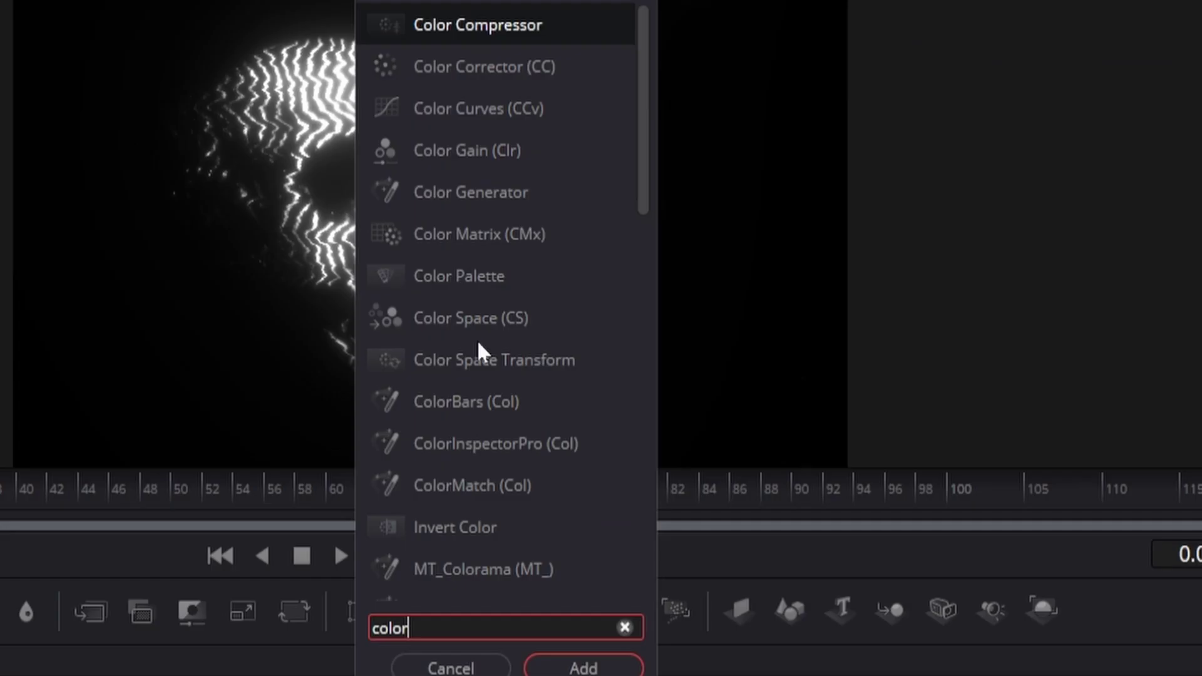
left_click(520, 86)
left_click(584, 669)
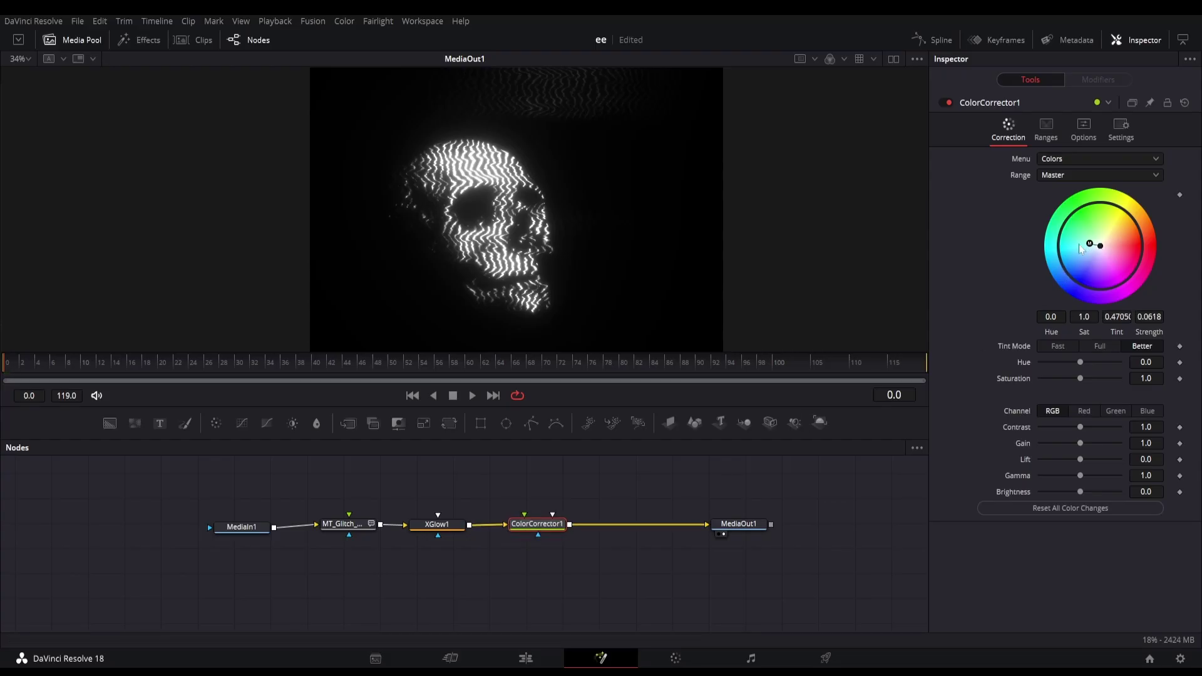
Step: Tint the skull teal green at strength 1.0 with the Color Corrector and move its node closer to XGlow1
left_click_drag(1081, 249, 960, 206)
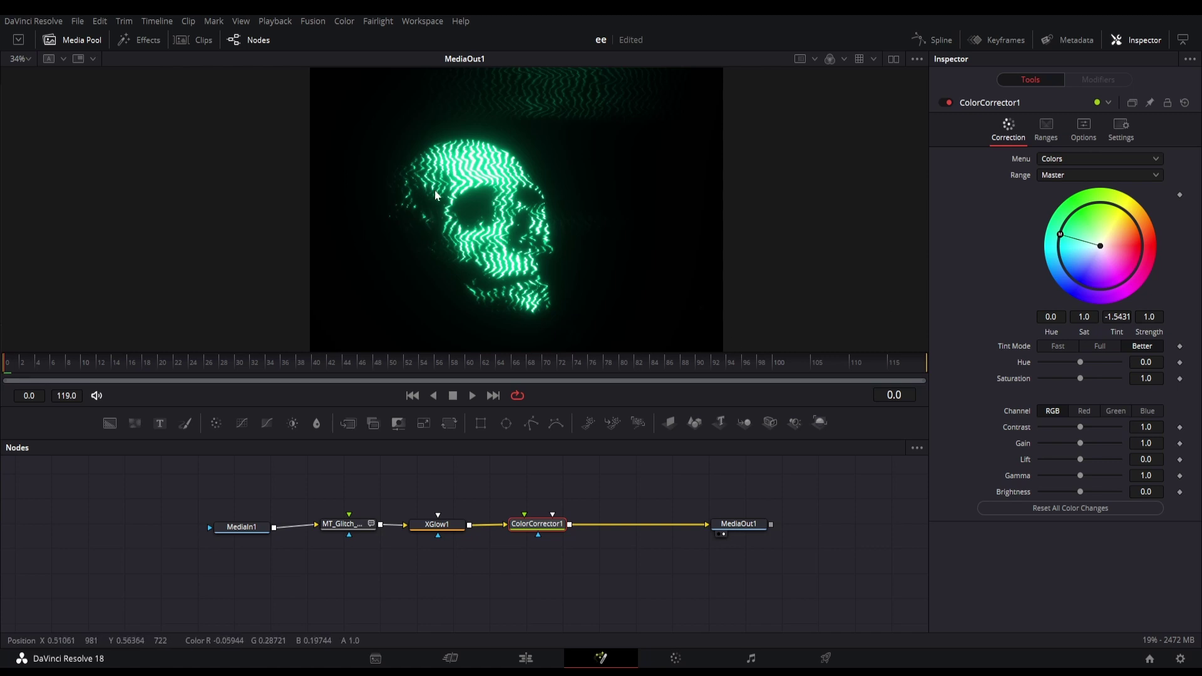
left_click_drag(541, 529, 520, 524)
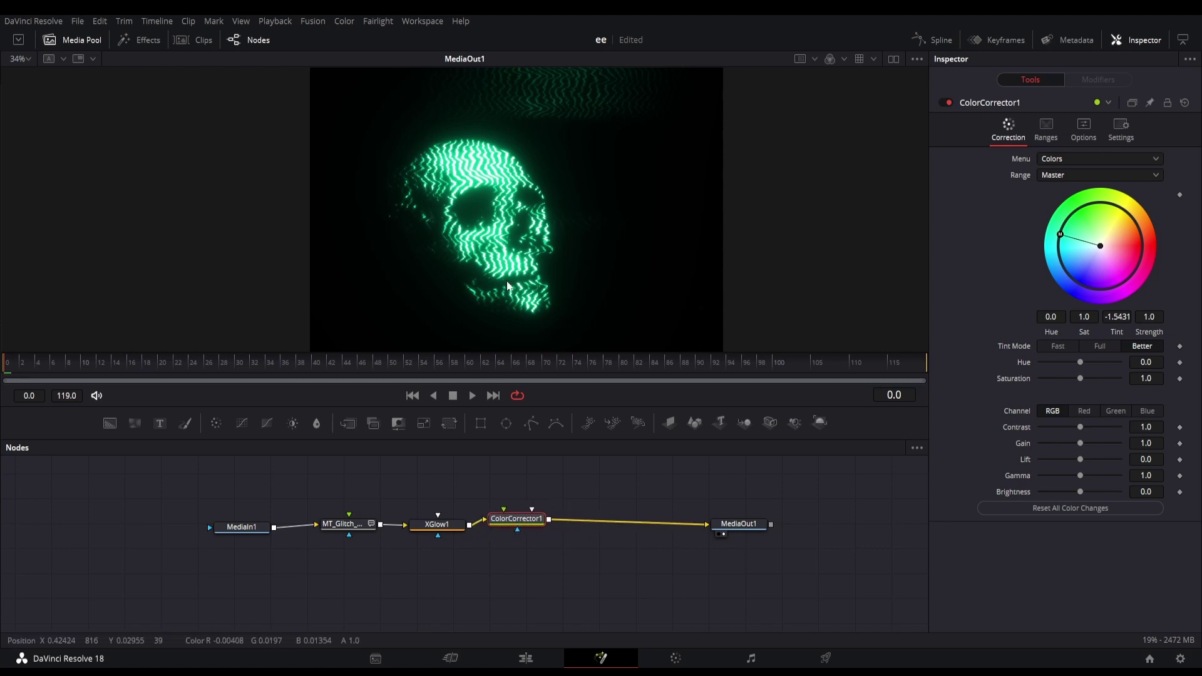
scroll(570, 232, "up", 1)
scroll(487, 235, "down", 1)
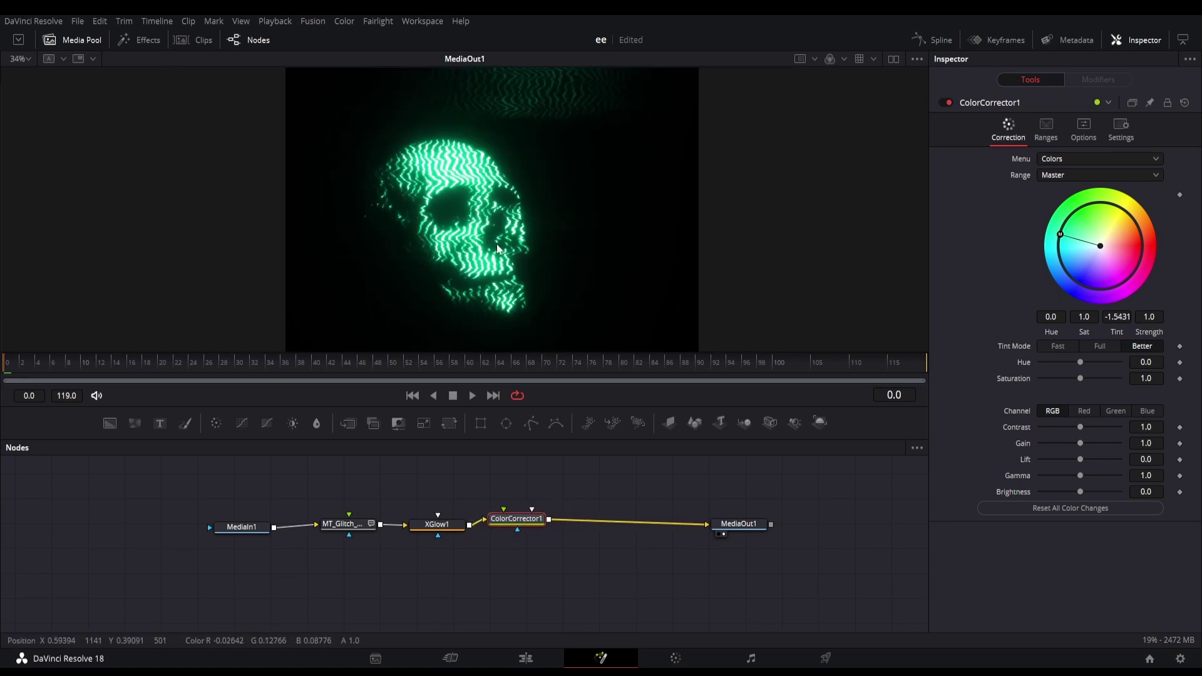
scroll(472, 241, "up", 3)
scroll(473, 244, "down", 5)
Step: Add a SuperNTSC node fed by the Color Corrector, merge it before MediaOut1, and arrange it directly above its Merge node
key("shift+space")
type("Color Corrector")
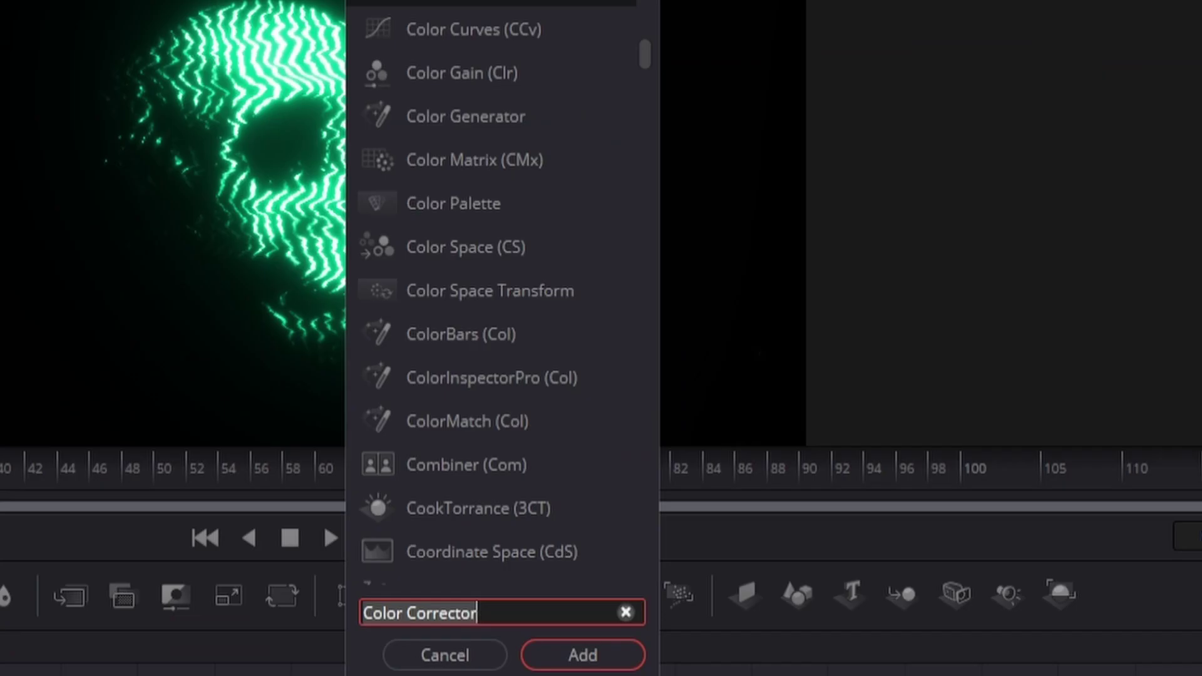
type("super")
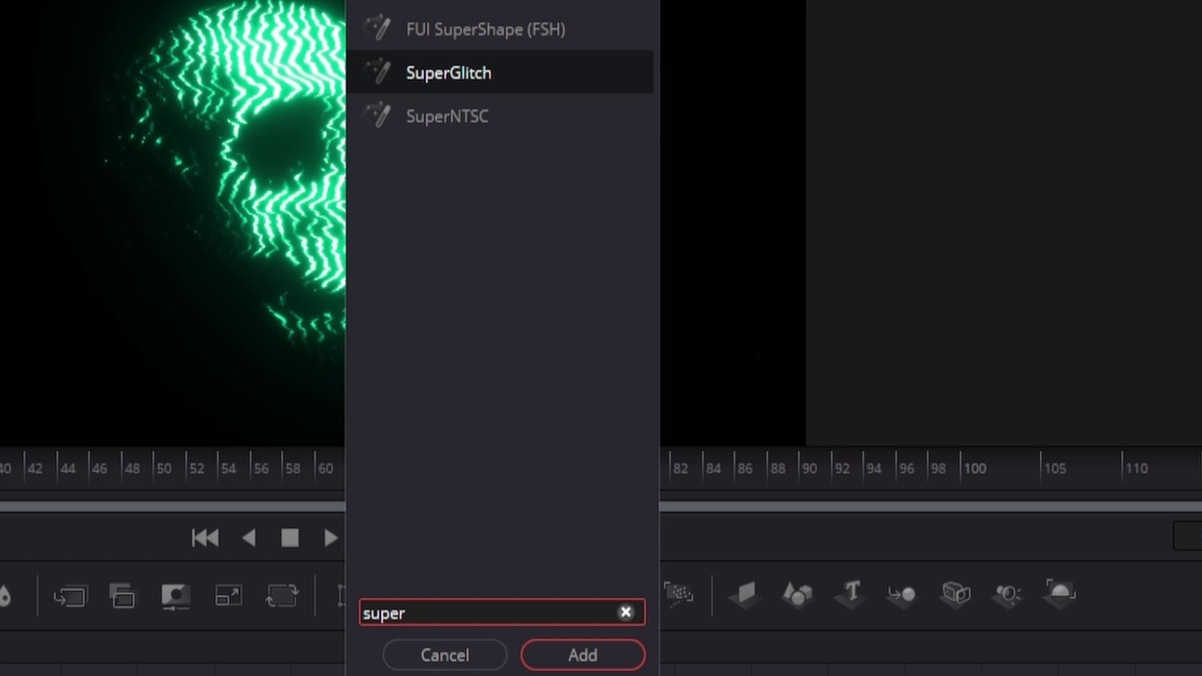
left_click(492, 134)
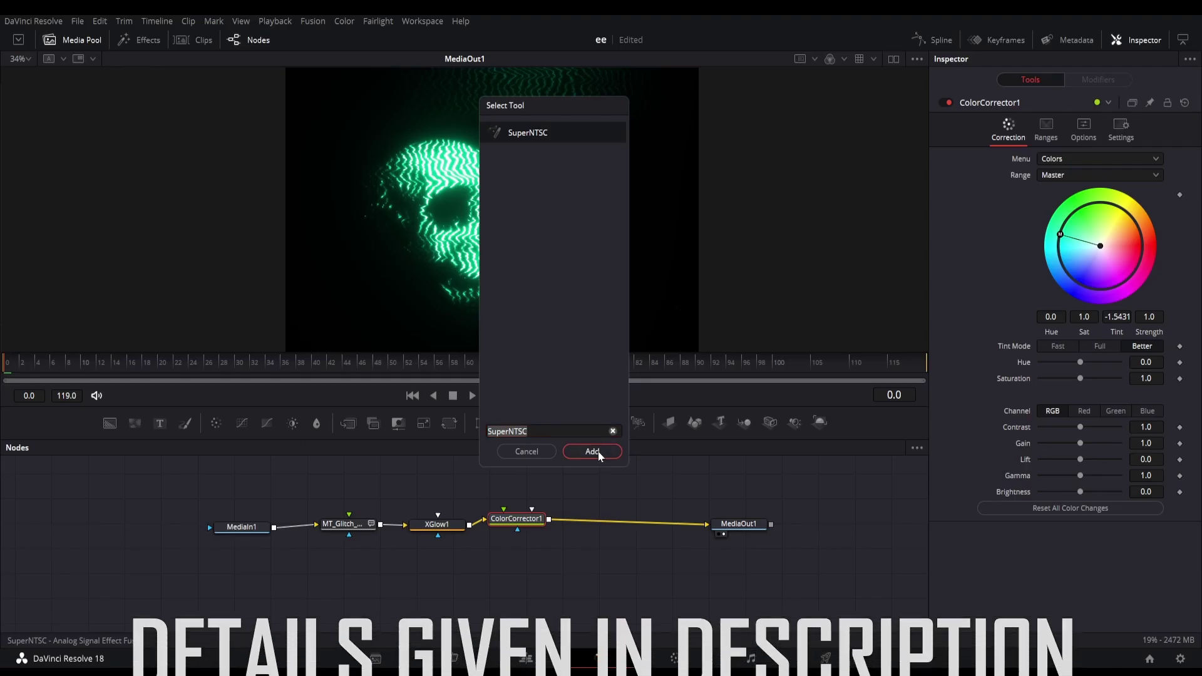
left_click(583, 656)
left_click_drag(529, 549, 592, 509)
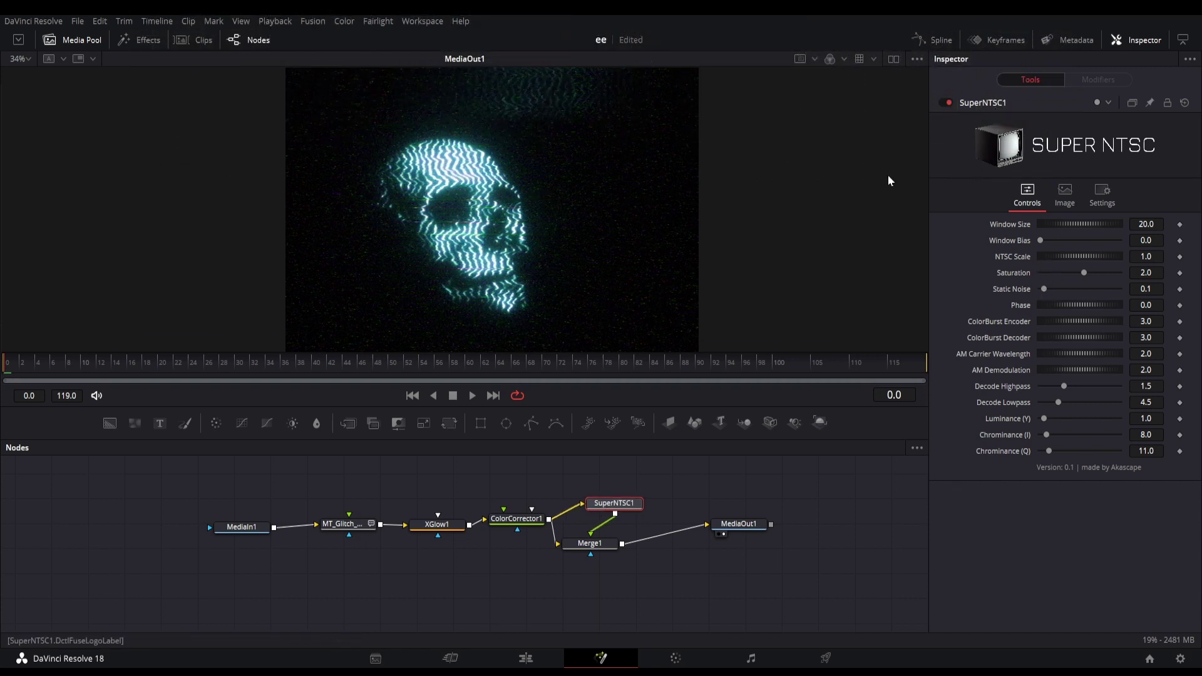
left_click_drag(590, 543, 615, 542)
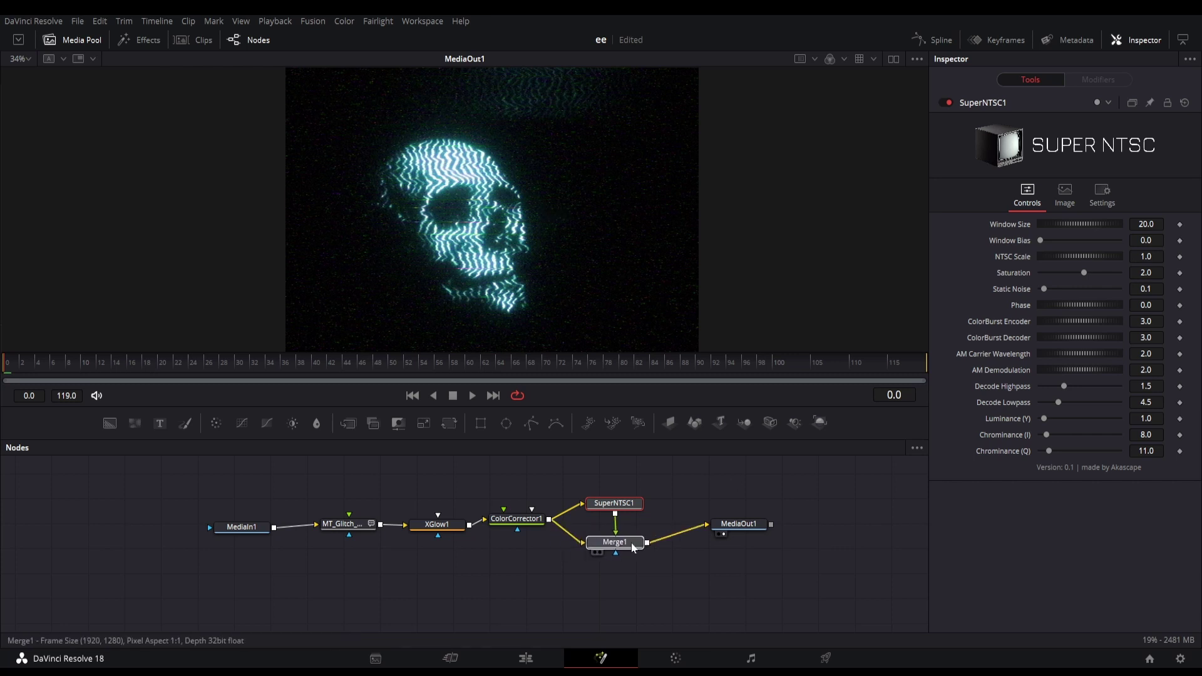
Step: On SuperNTSC1, set Saturation 3.8, Static Noise 0.0, ColorBurst Encoder 3.001, Decode Lowpass 5.36, Luminance 4.26, Chrominance I 29.14 and Chrominance Q 15.76
left_click(631, 506)
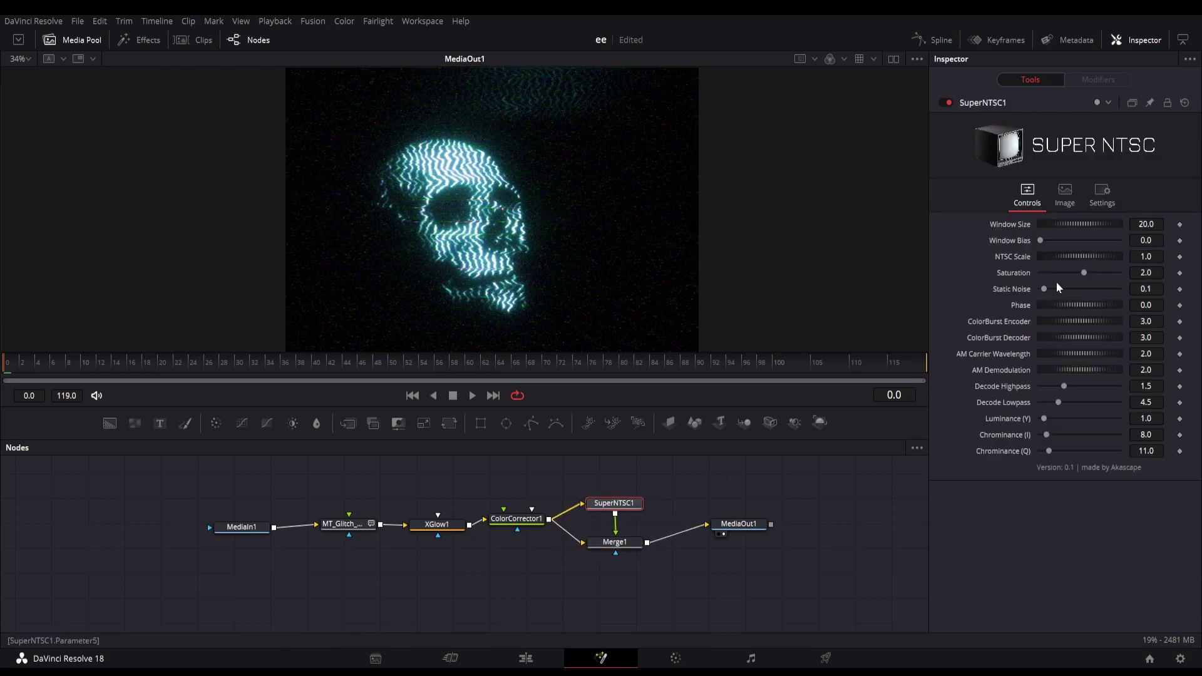
left_click_drag(1043, 418, 1064, 437)
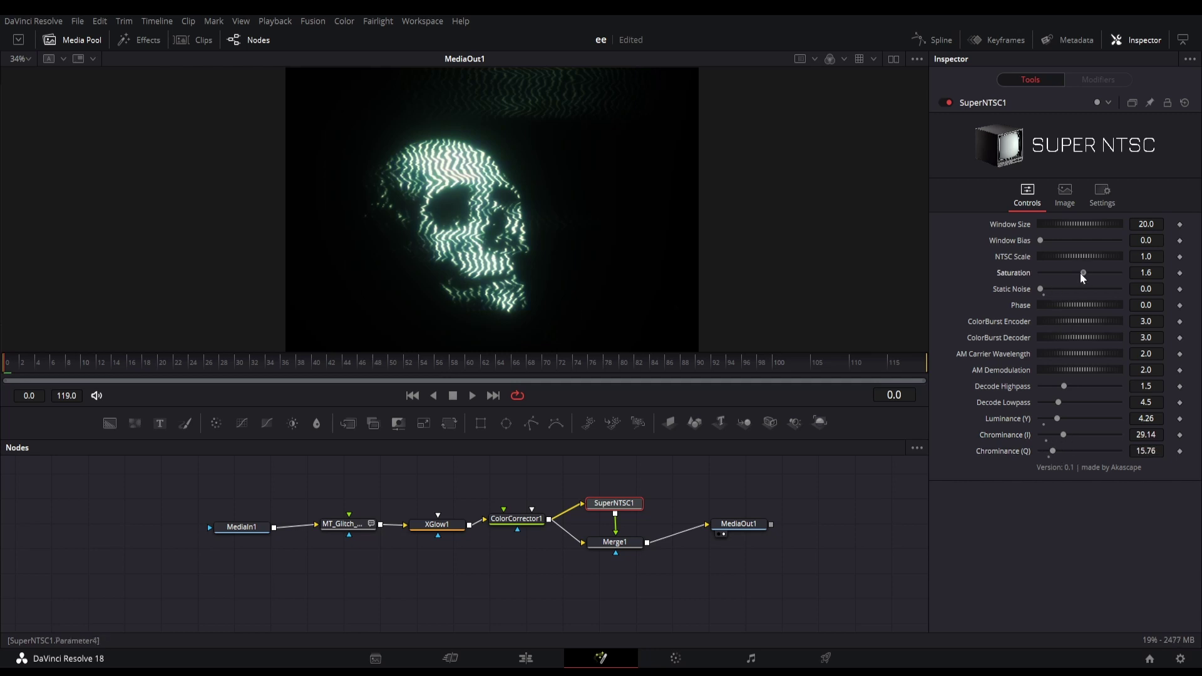
left_click_drag(1083, 275, 1086, 275)
left_click_drag(1081, 321, 1081, 322)
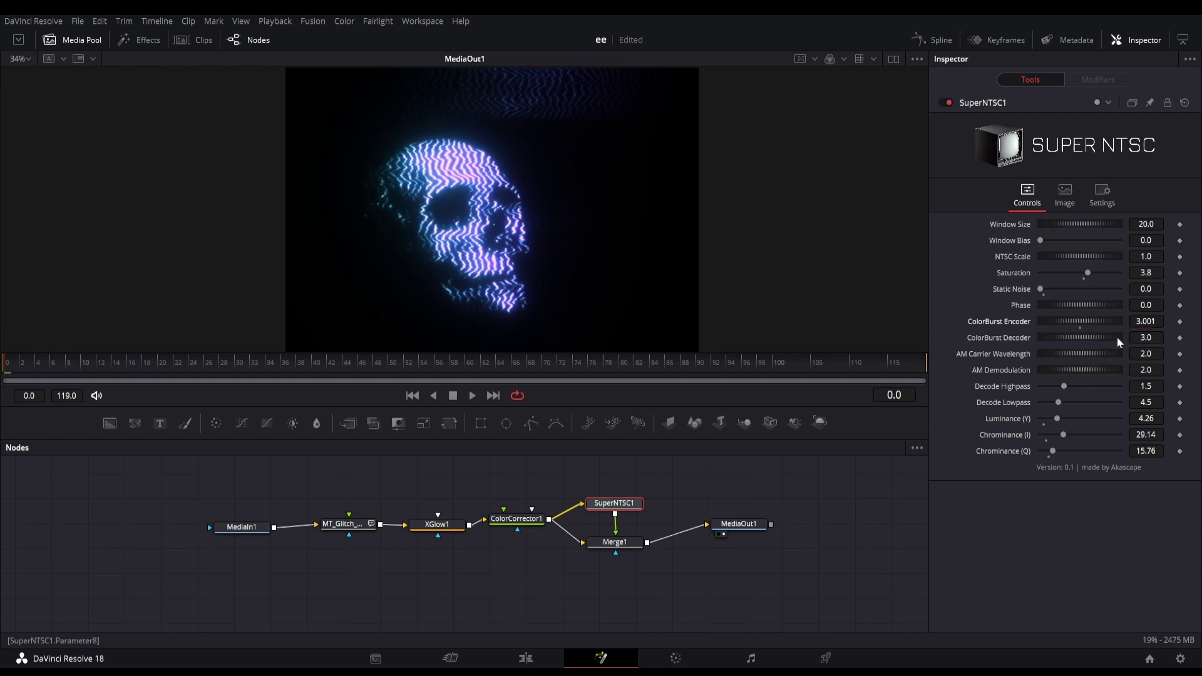
left_click_drag(1052, 406, 1062, 411)
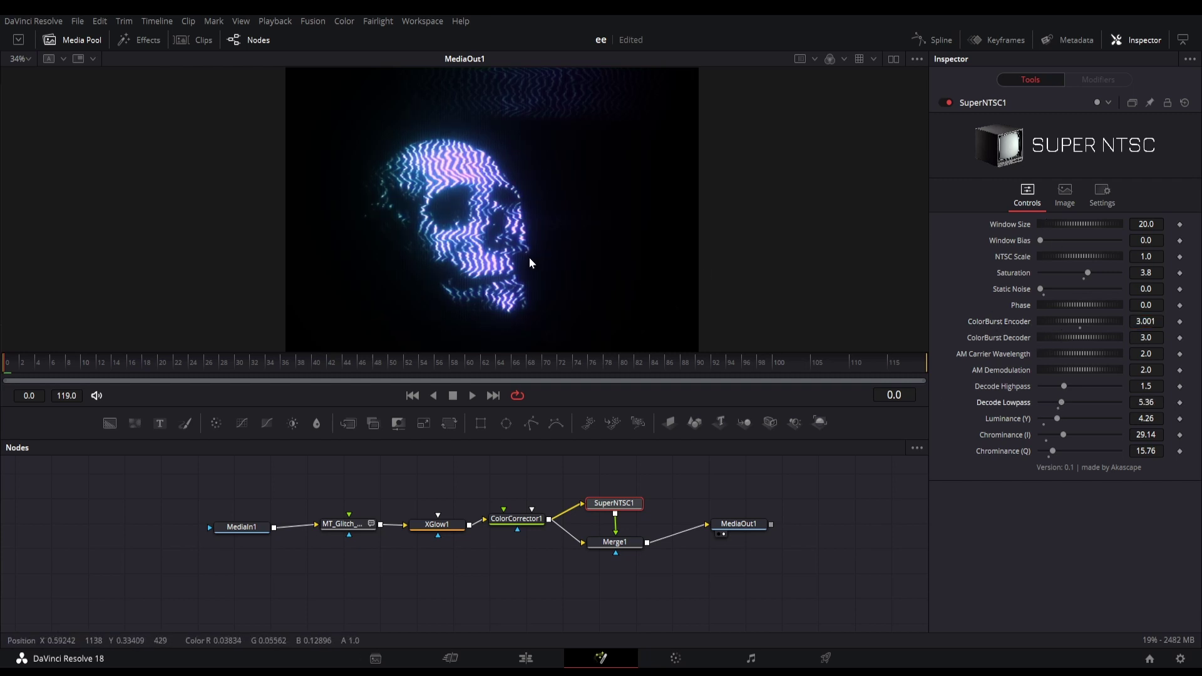
Step: Set the MT_Glitch_RFInterference node's Frequency to 61.02 and its Amplitude to 0.197
left_click(343, 524)
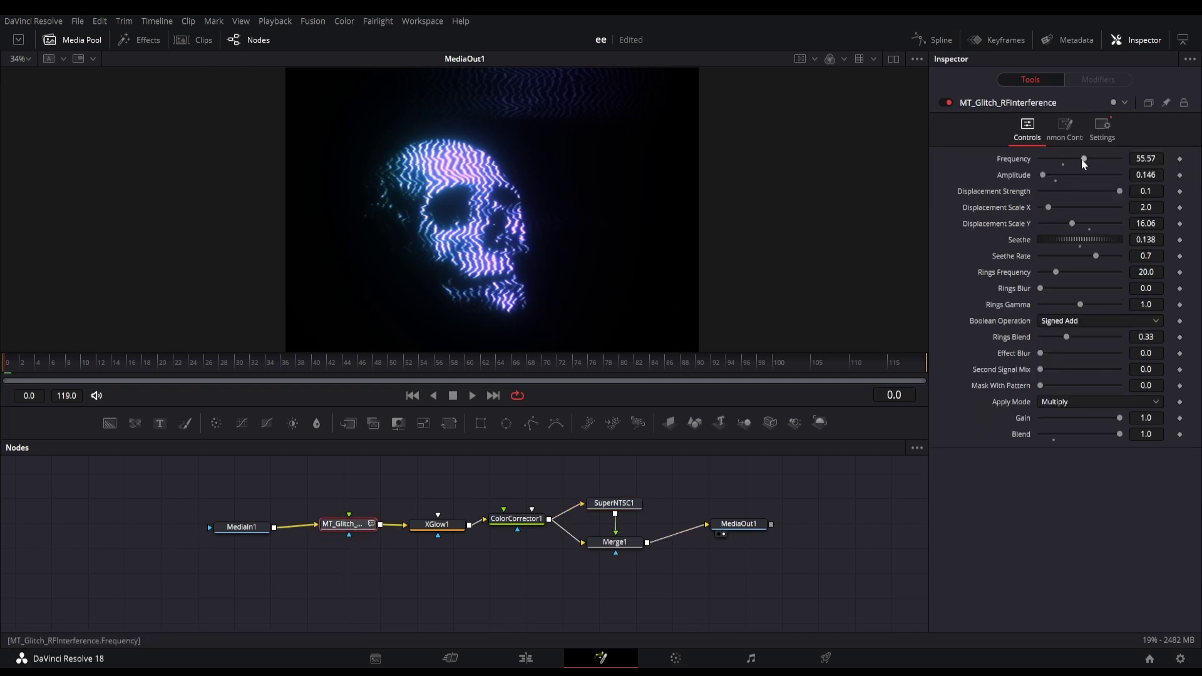
left_click_drag(1092, 159, 1087, 162)
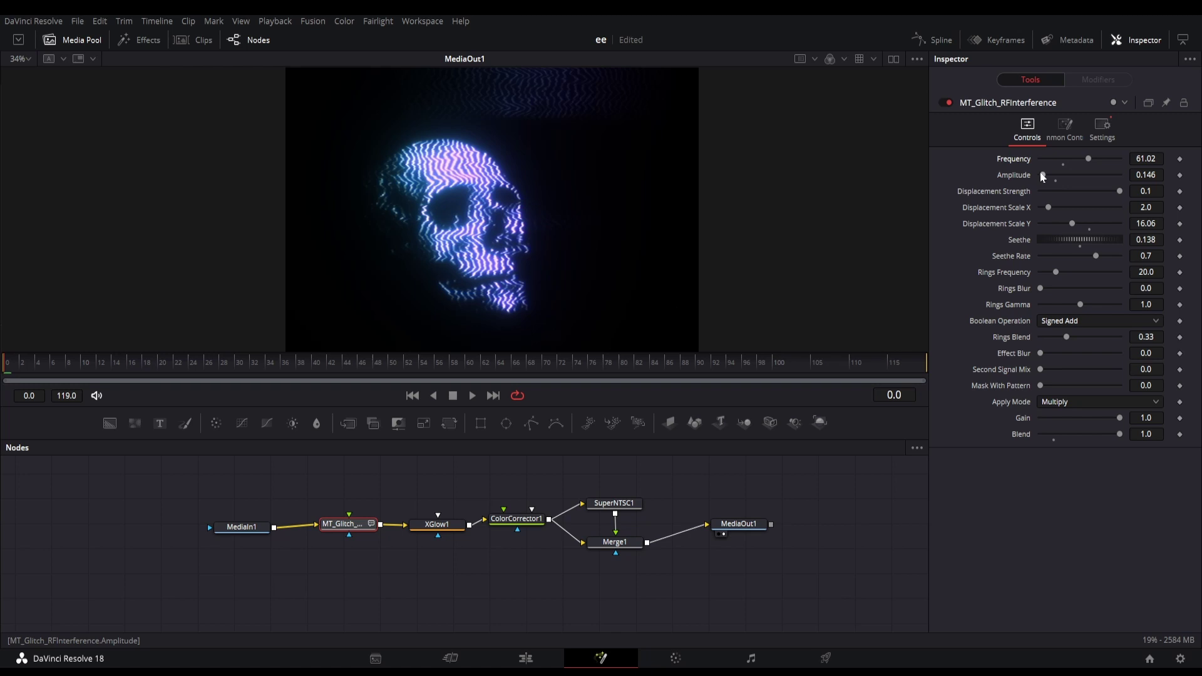
left_click_drag(1041, 177, 1042, 178)
Step: Insert a Grid Warp node between the MT_Glitch_RFInterference and XGlow nodes
key("shift+space")
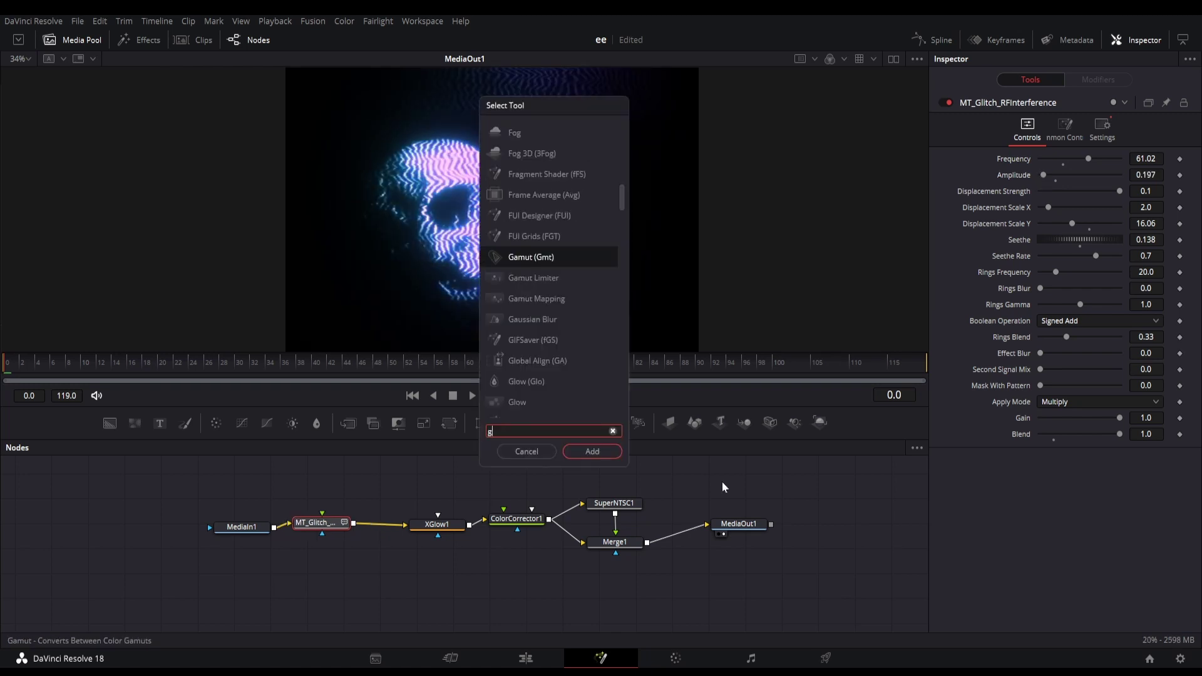
type("grid")
left_click(592, 194)
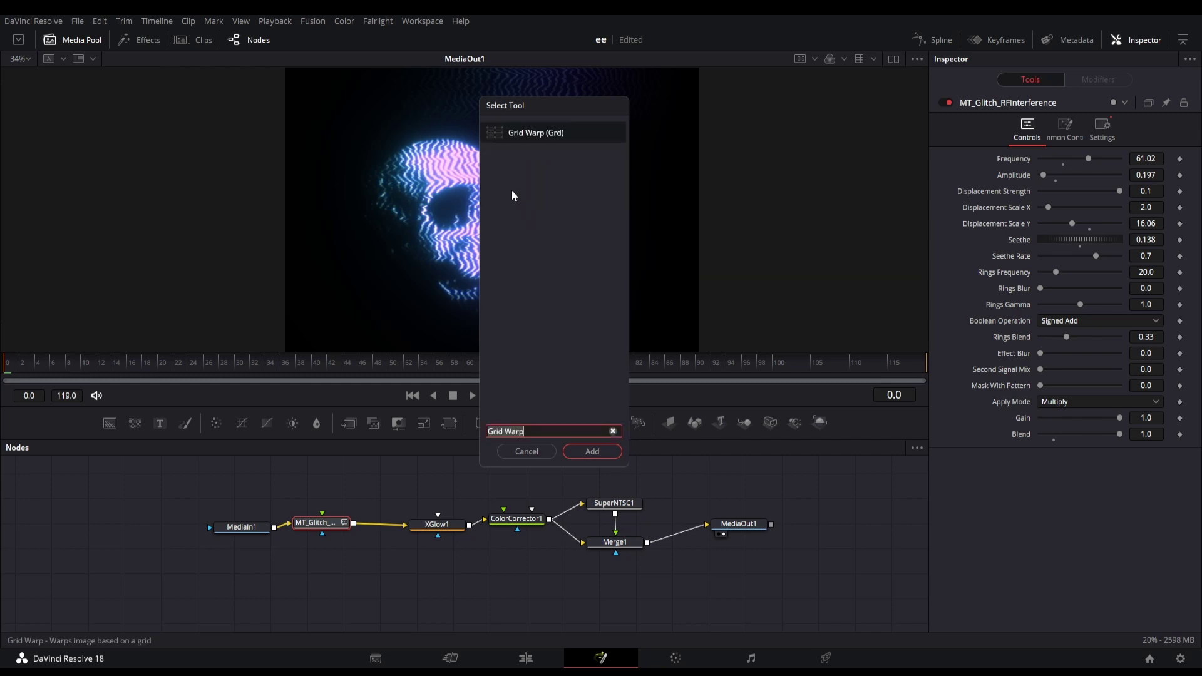
key("Return")
Step: Distort the skull by pulling Grid Warp points outward at the back of the head and jaw and slightly shifting the face, then deselect the node
left_click_drag(438, 246, 375, 296)
middle_click(432, 269)
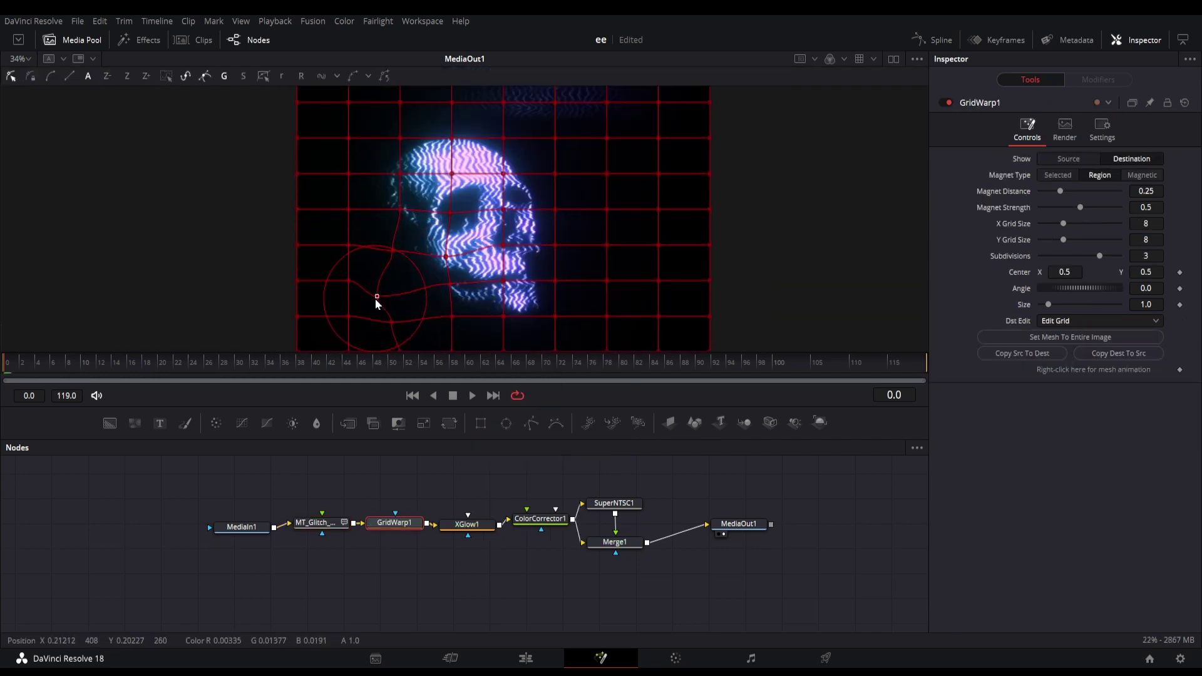
left_click_drag(399, 209, 372, 153)
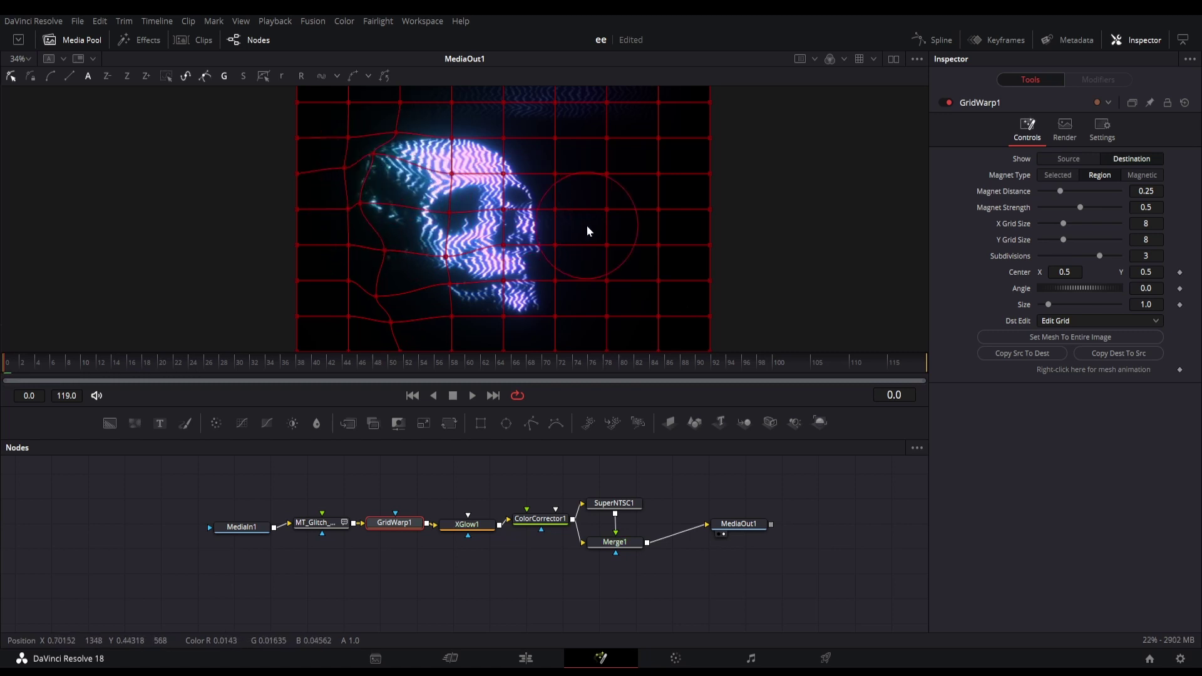
key("ctrl+z")
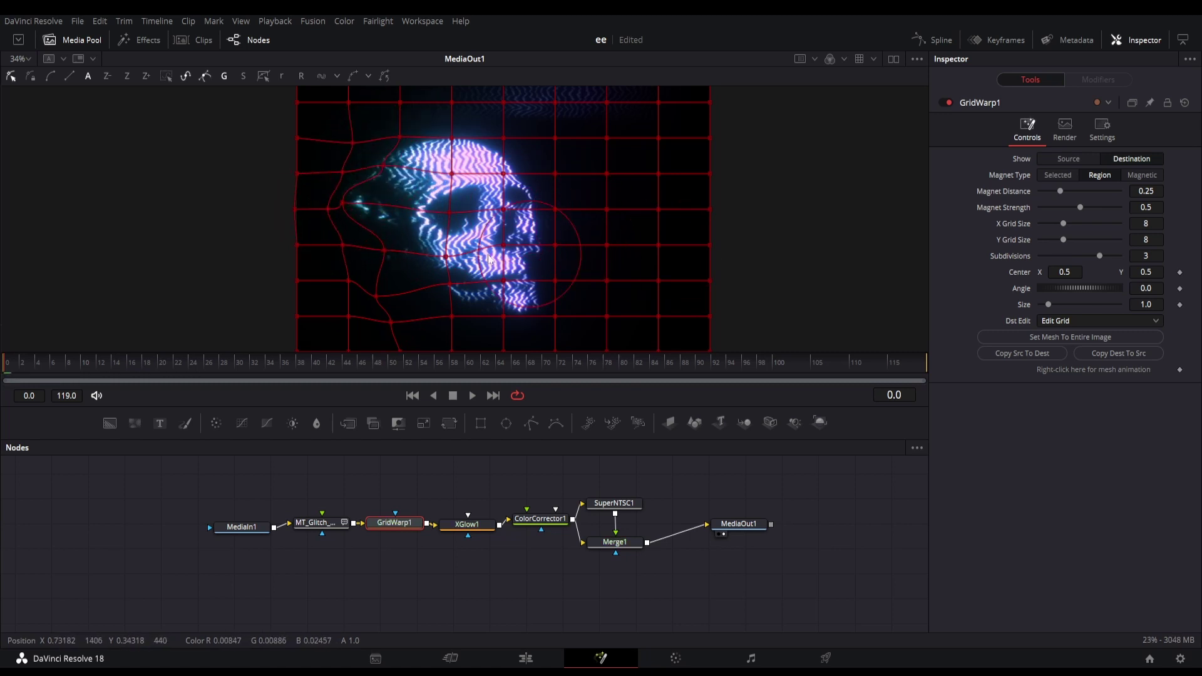
left_click_drag(379, 294, 353, 312)
left_click_drag(445, 319, 408, 347)
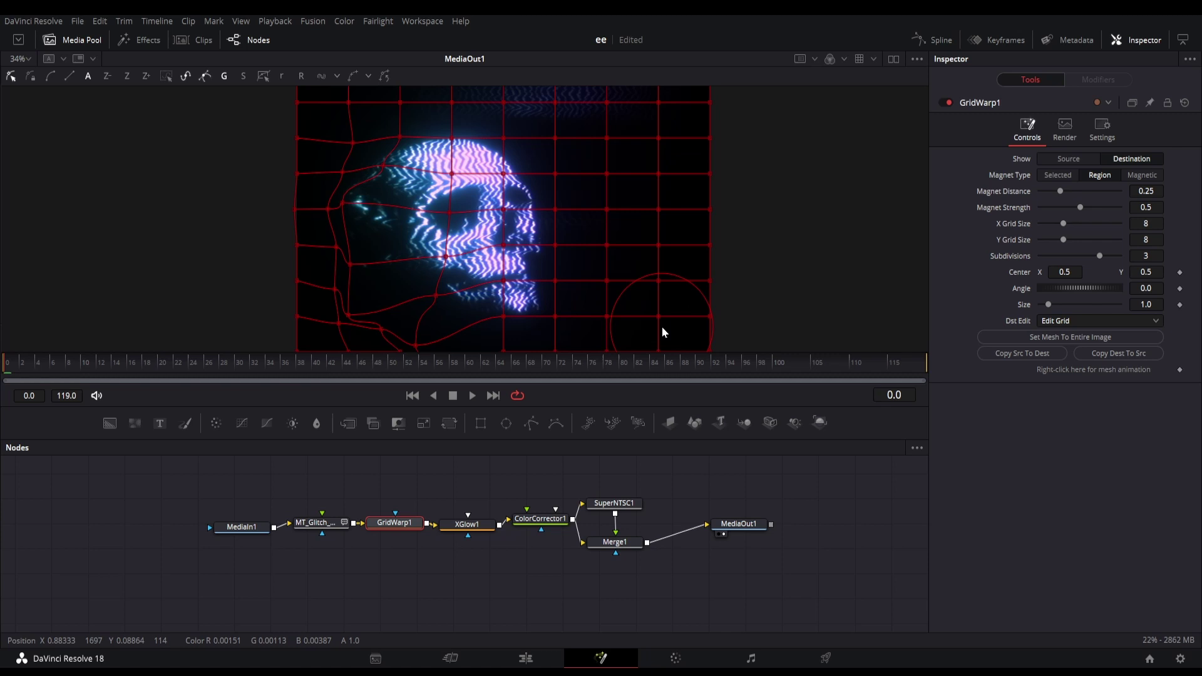
mouse_move(503, 180)
left_mouse_down()
mouse_move(546, 171)
mouse_move(494, 186)
left_mouse_up()
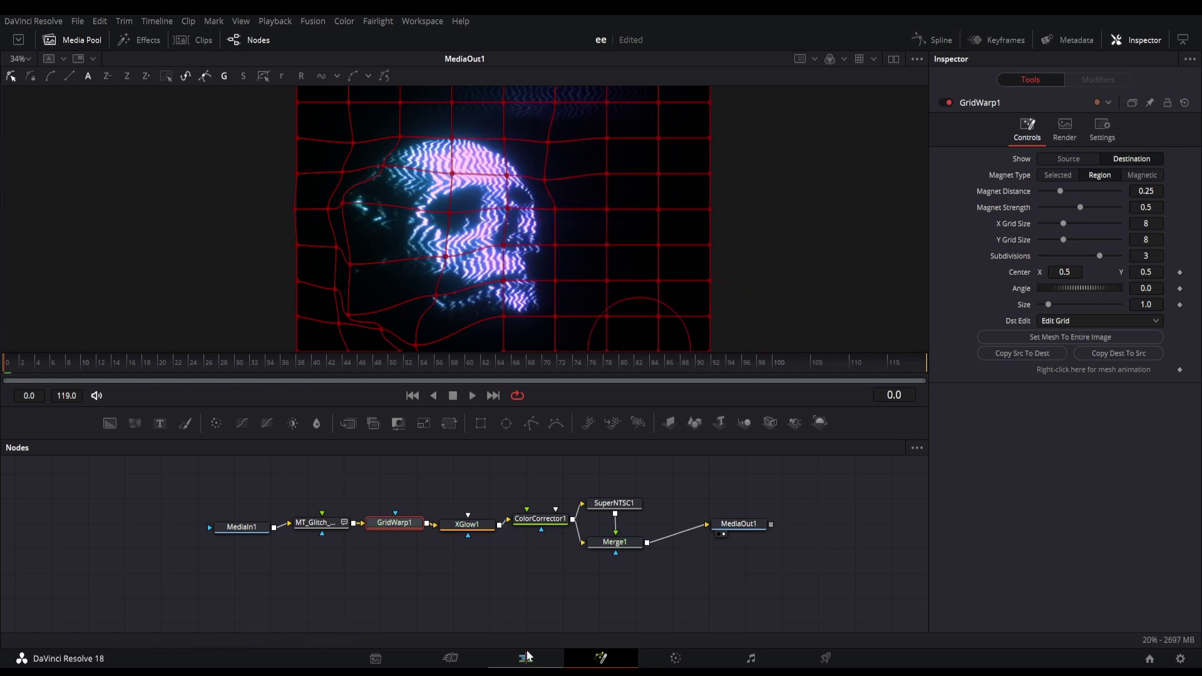
left_click(443, 498)
scroll(568, 235, "down", 2)
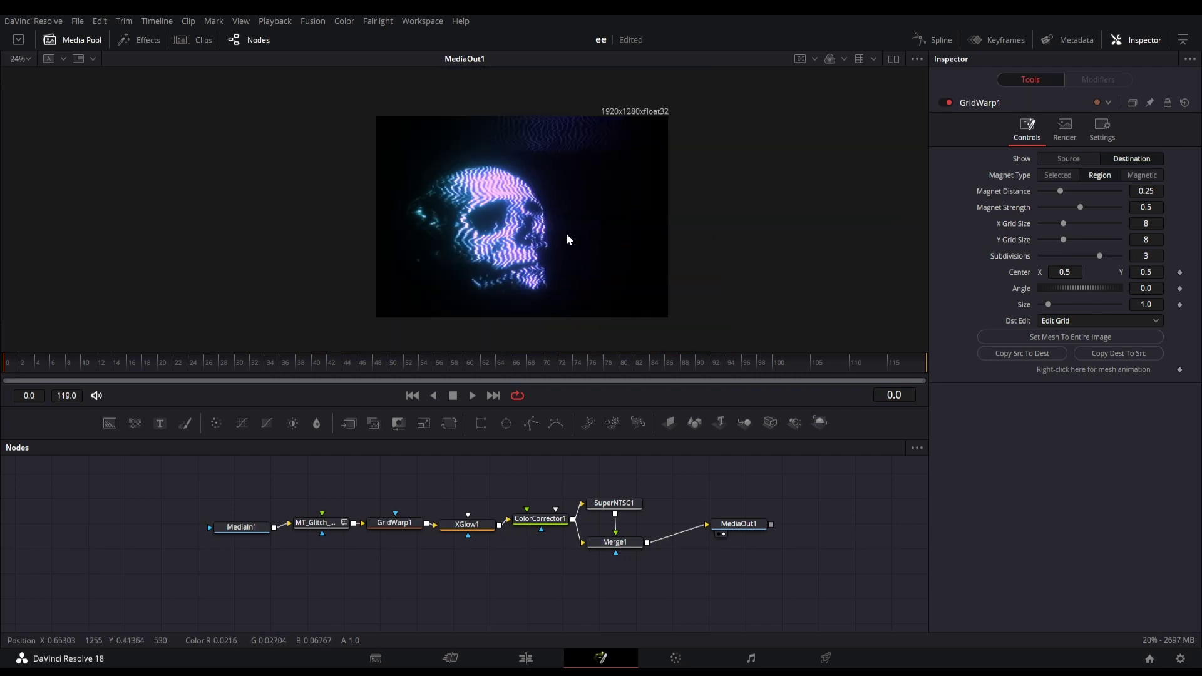
scroll(590, 309, "up", 1)
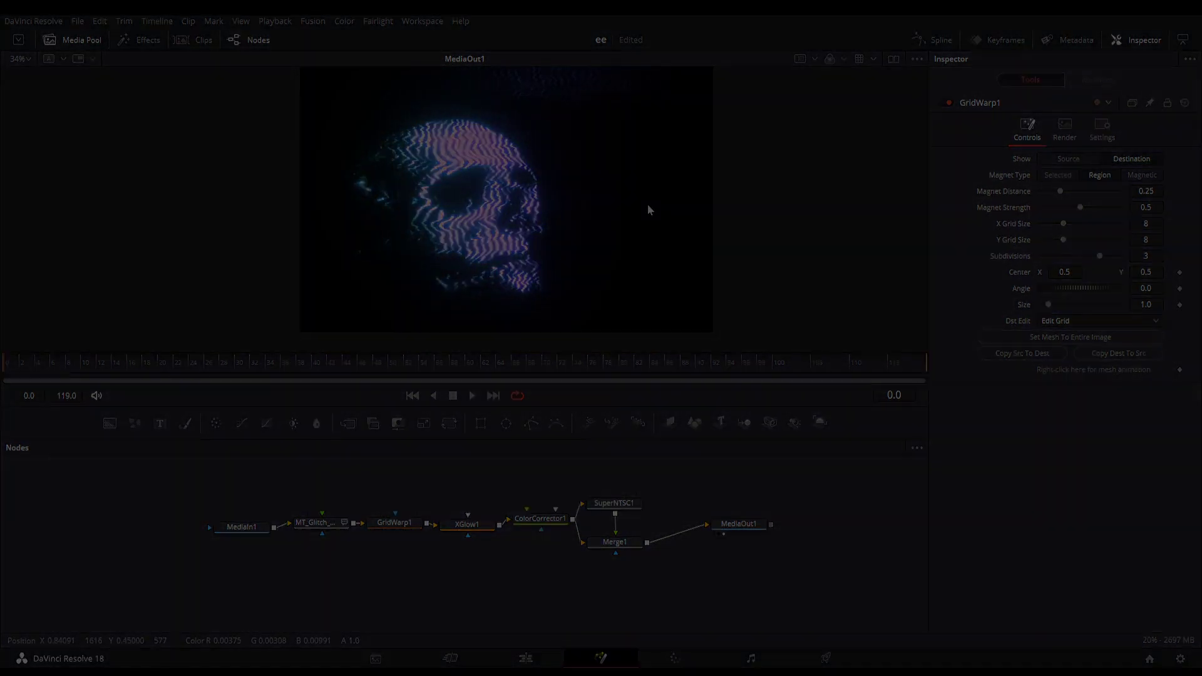